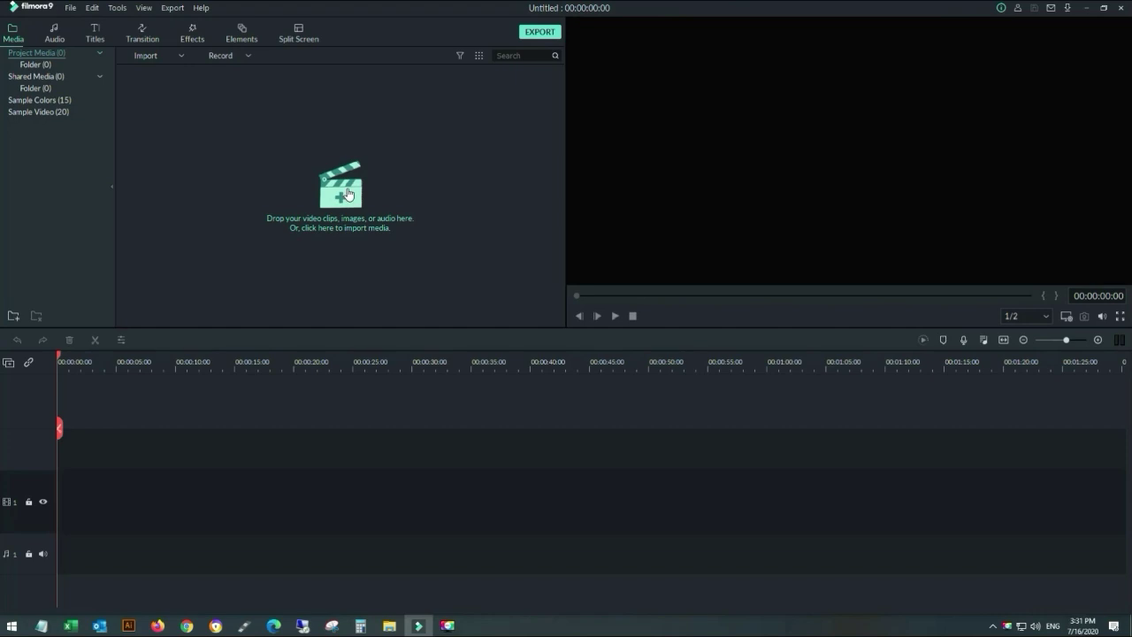
Step: Import all four media files from the subscribe\youtube green screen folder on the Windows 10 (G:) drive
left_click(347, 193)
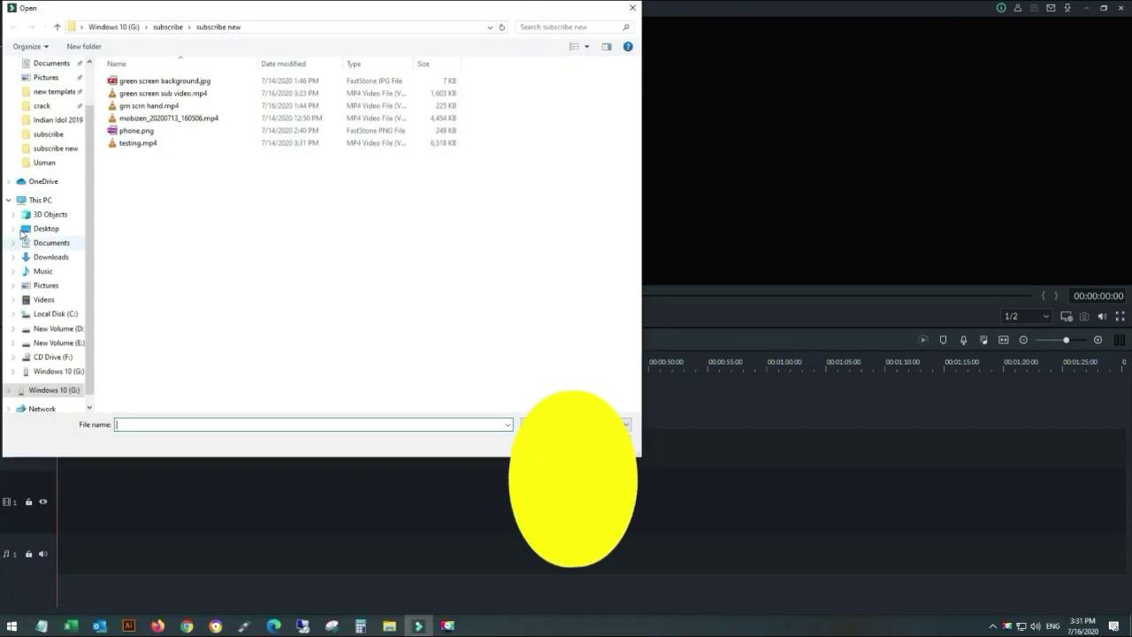
left_click(40, 201)
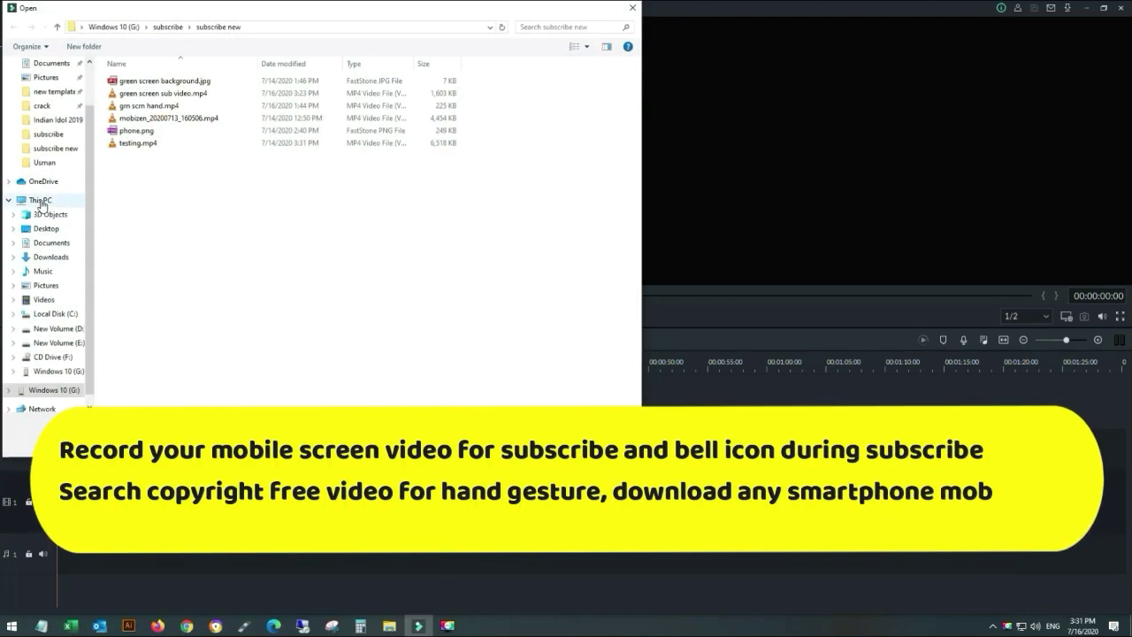
double_click(370, 244)
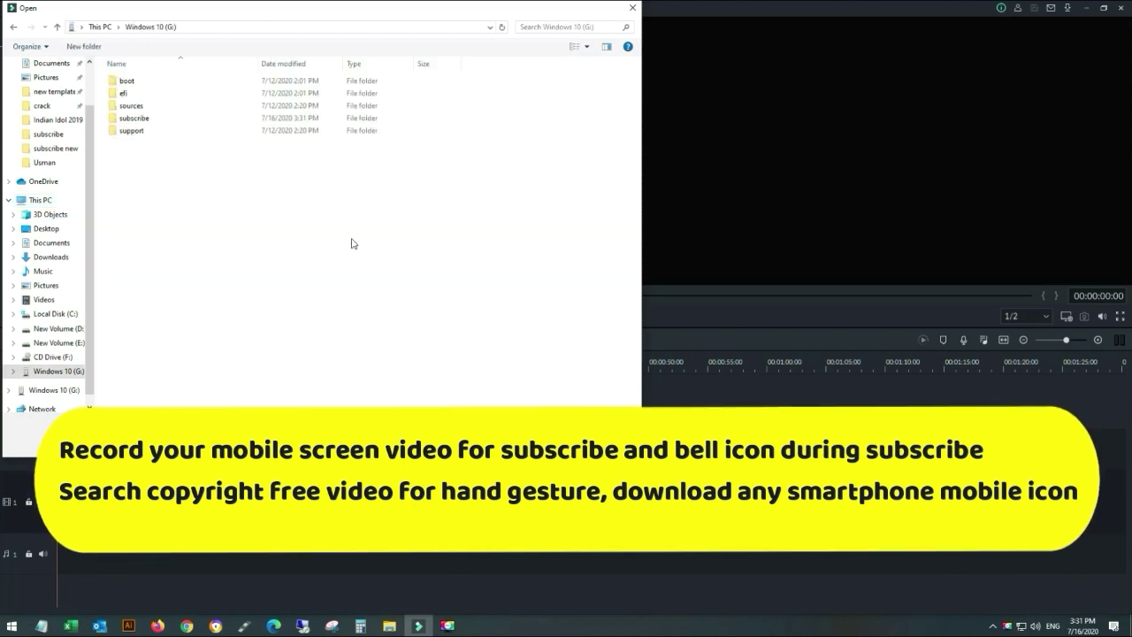
double_click(137, 118)
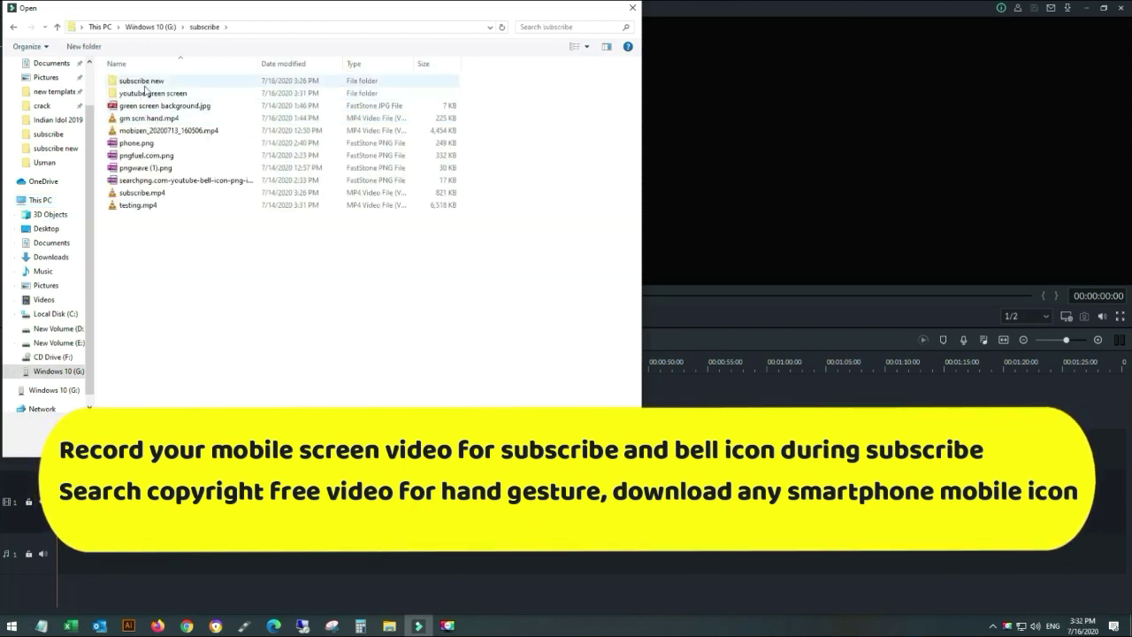
double_click(154, 94)
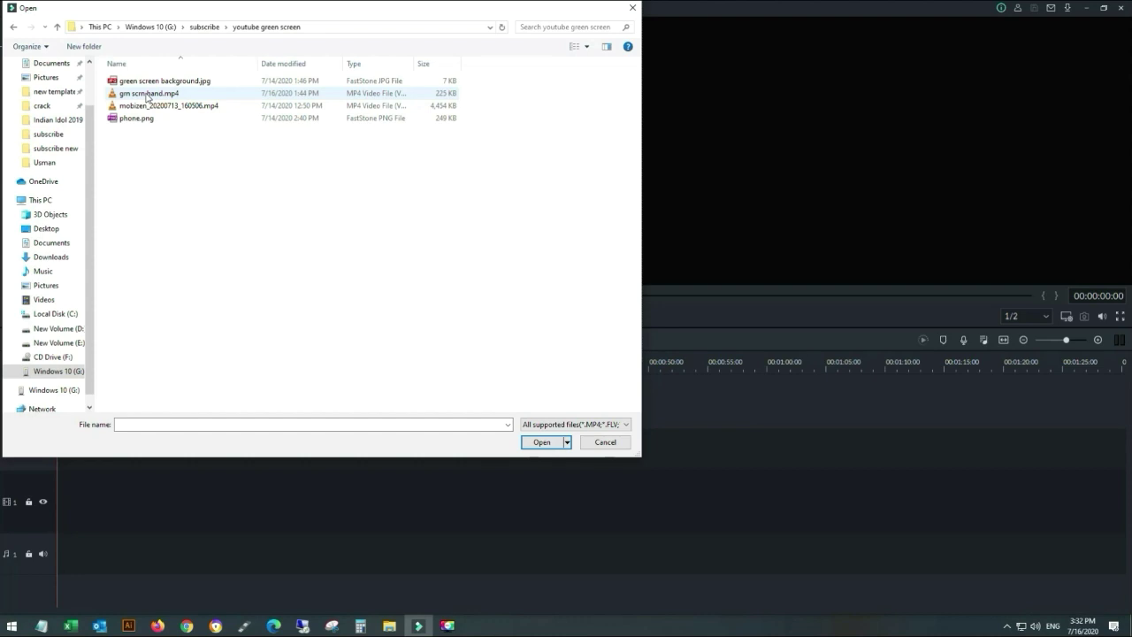
left_click_drag(177, 202, 163, 78)
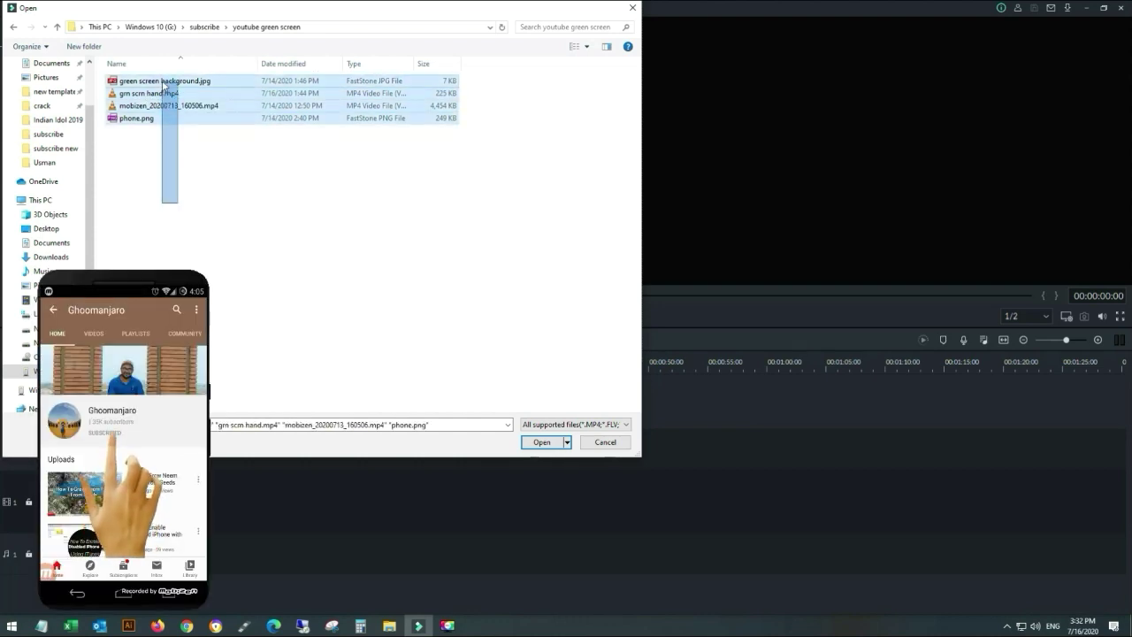
left_click(541, 442)
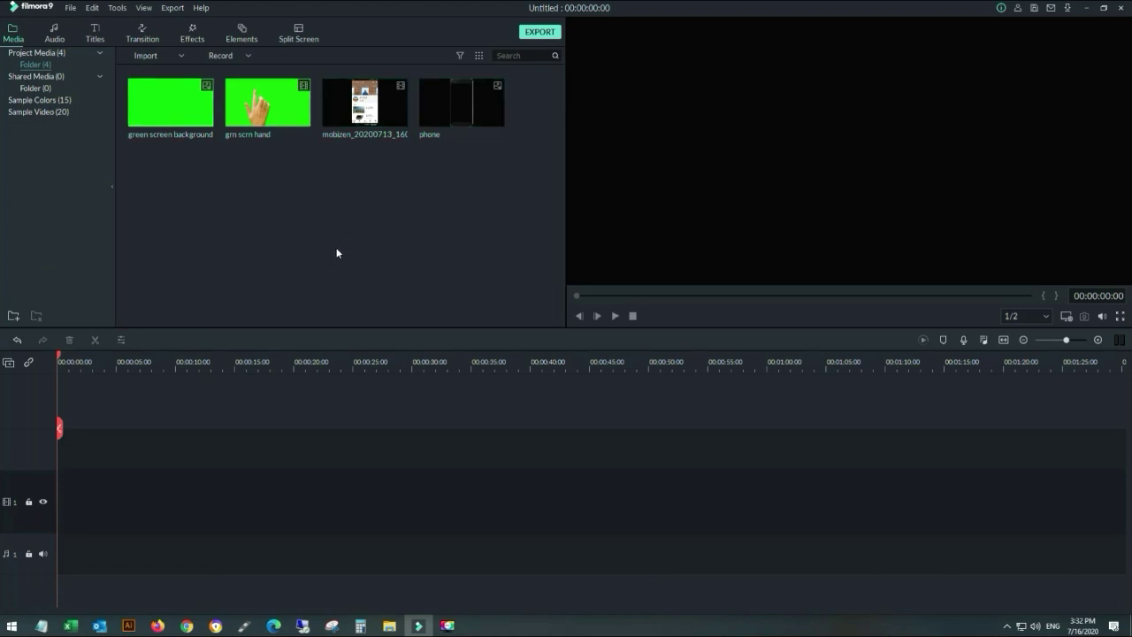
Step: Add two more video tracks to the timeline, giving video tracks 2 and 3
right_click(32, 453)
left_click(38, 459)
right_click(27, 422)
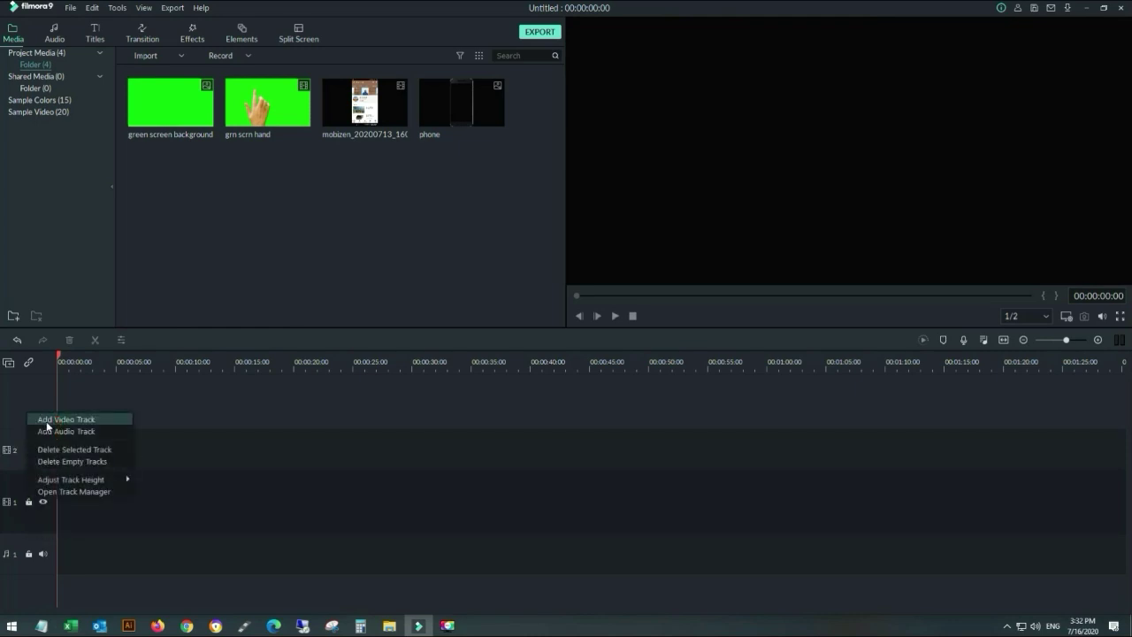
left_click(46, 425)
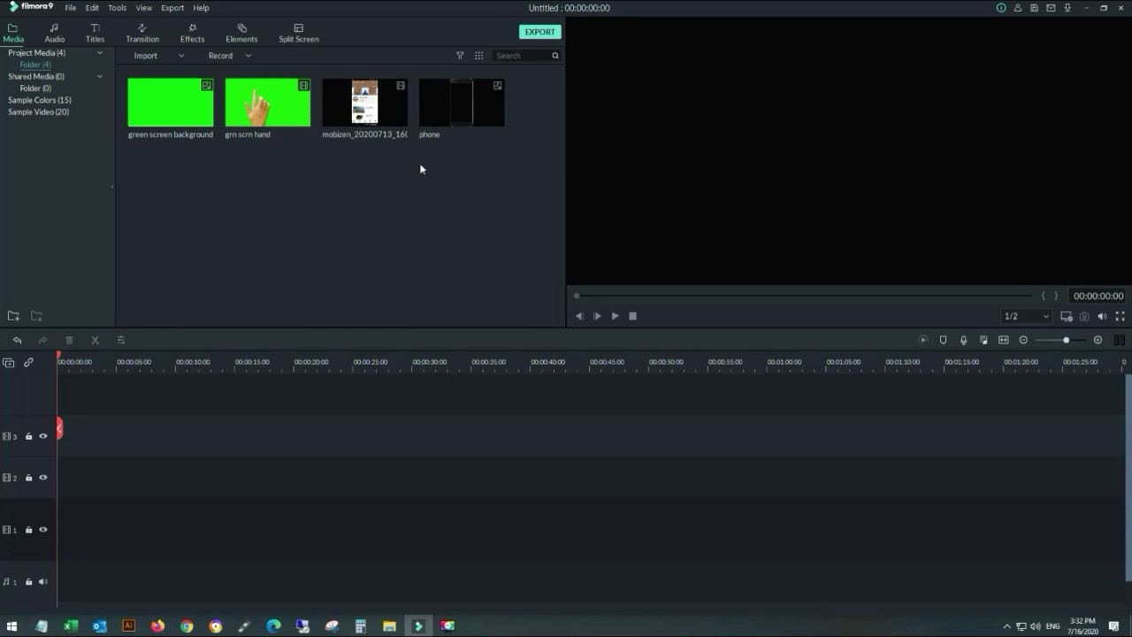
Step: Place the phone image at the start of video track 3 and shrink it slightly to leave margins above and below it
left_click(477, 119)
left_click_drag(477, 119, 55, 439)
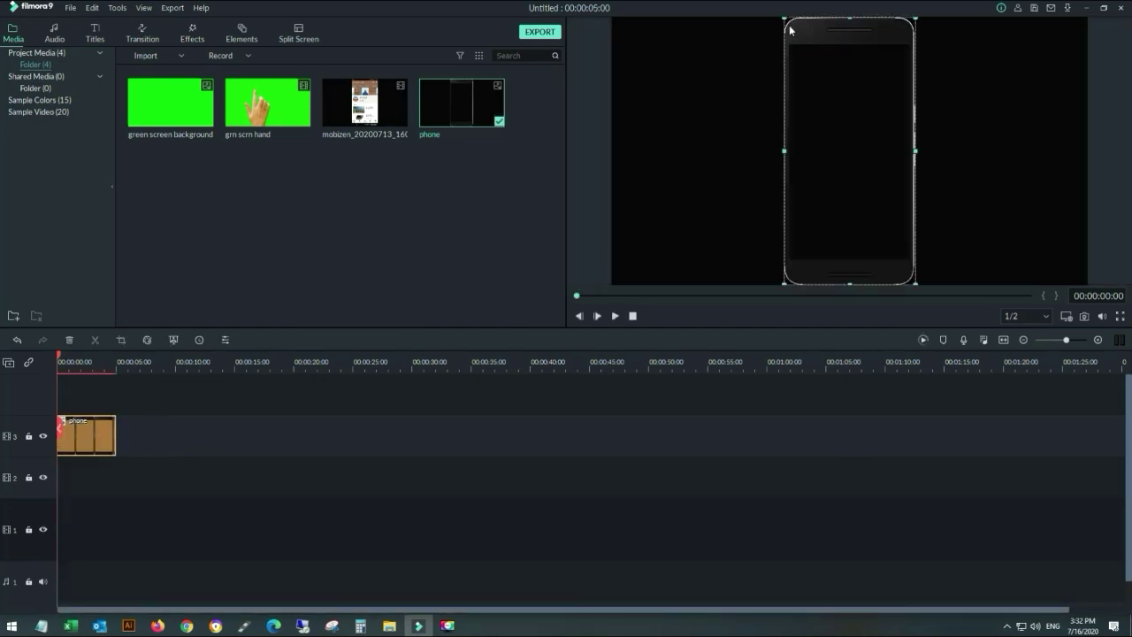
left_click_drag(782, 16, 788, 27)
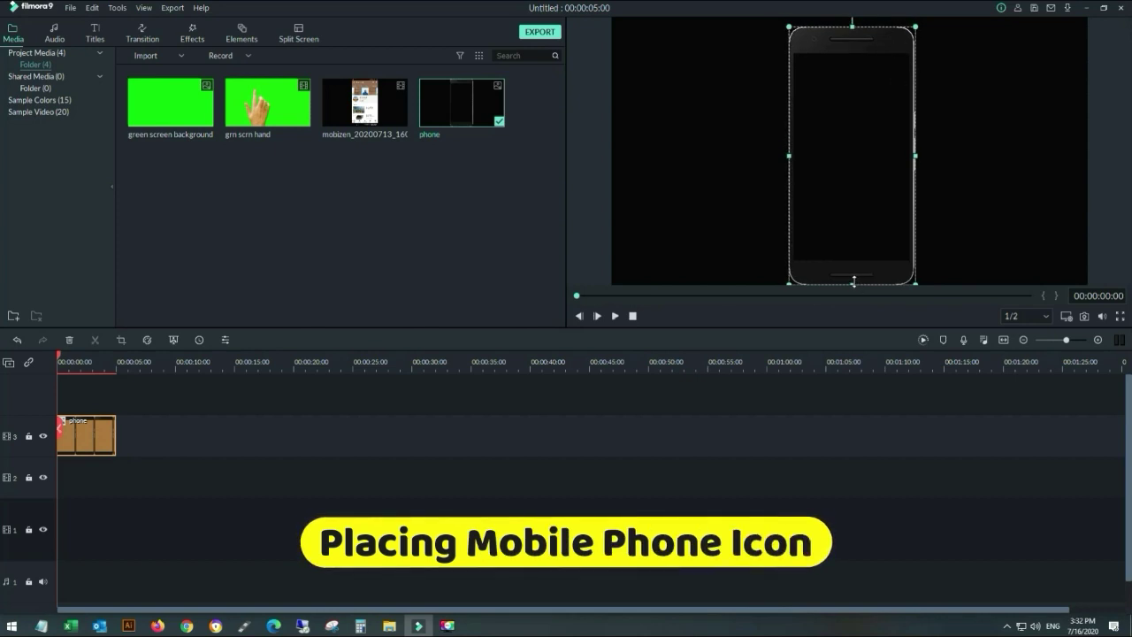
left_click_drag(853, 281, 853, 273)
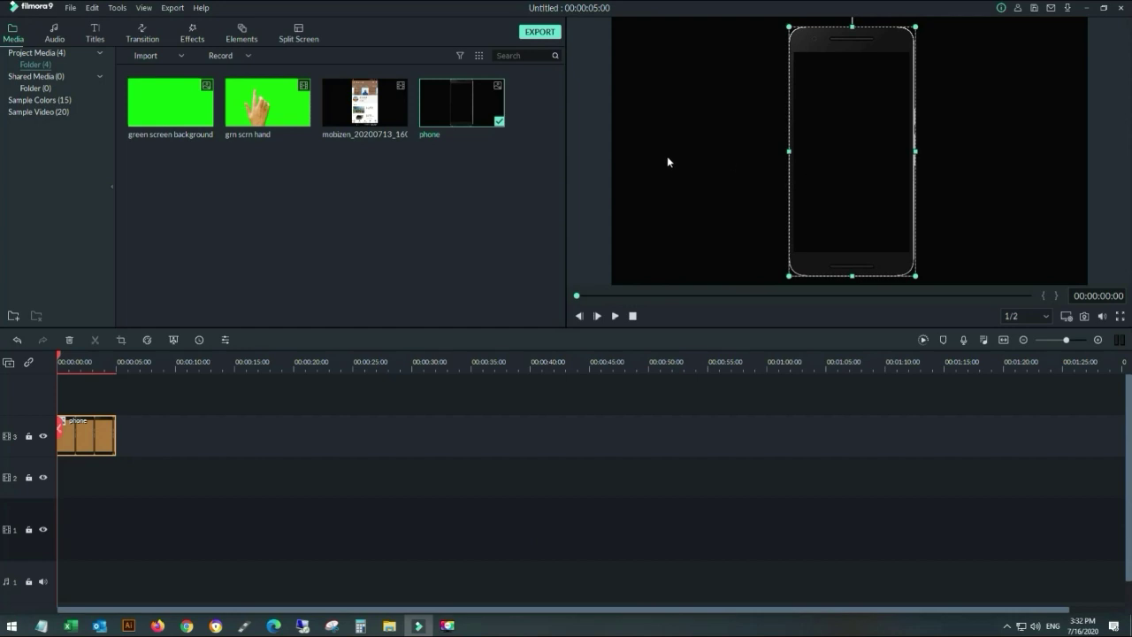
Step: Add the mobizen recording at the start of video track 2, dismissing the project setting change, and resize it to fit the phone's screen
mouse_move(471, 120)
mouse_move(374, 122)
left_mouse_down()
mouse_move(428, 298)
mouse_move(428, 386)
mouse_move(211, 479)
mouse_move(54, 485)
left_mouse_up()
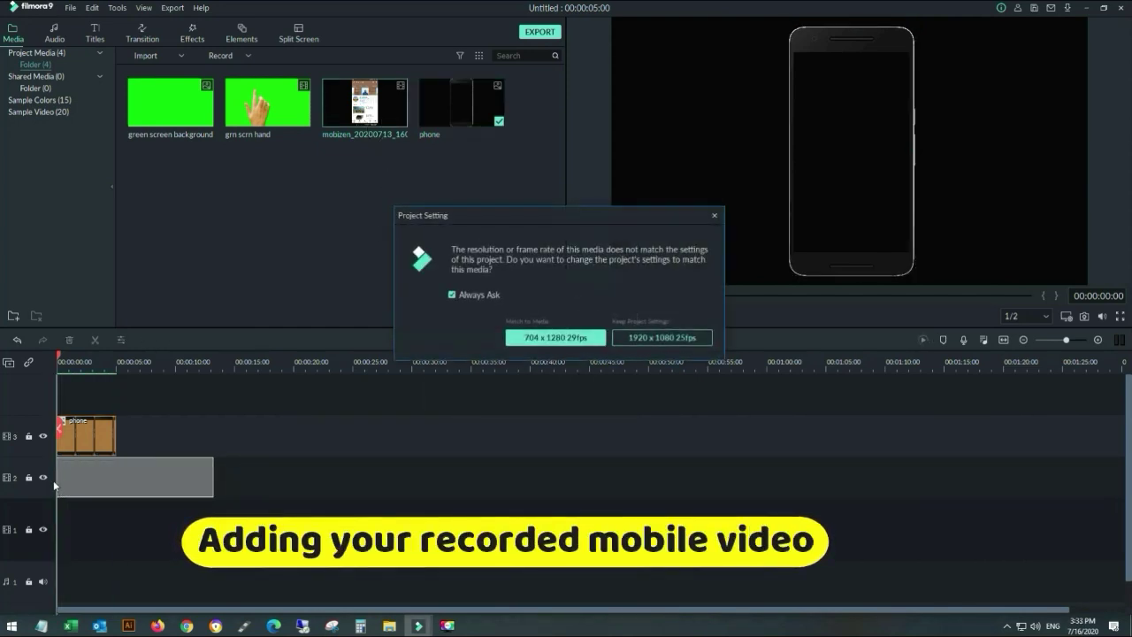
left_click(715, 218)
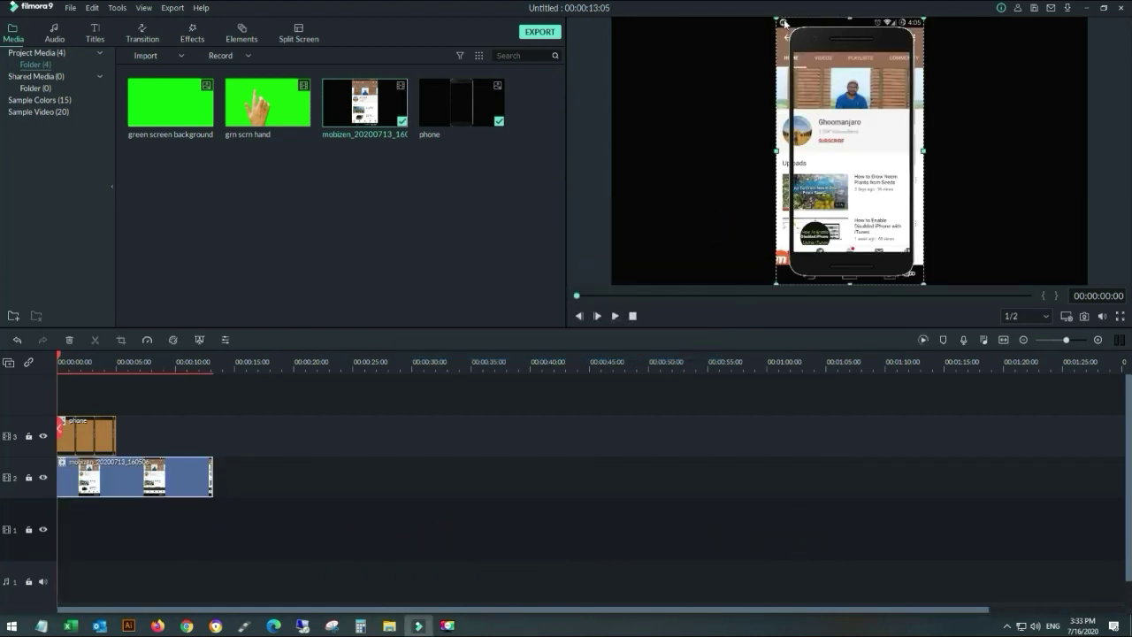
left_click_drag(775, 16, 815, 44)
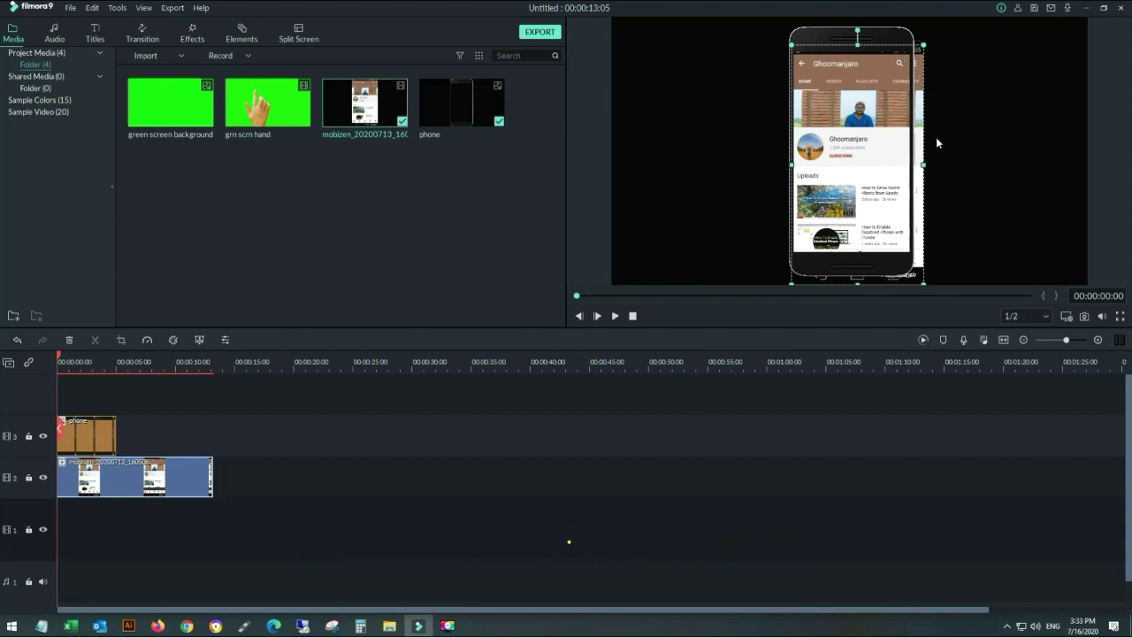
left_click_drag(923, 165, 915, 164)
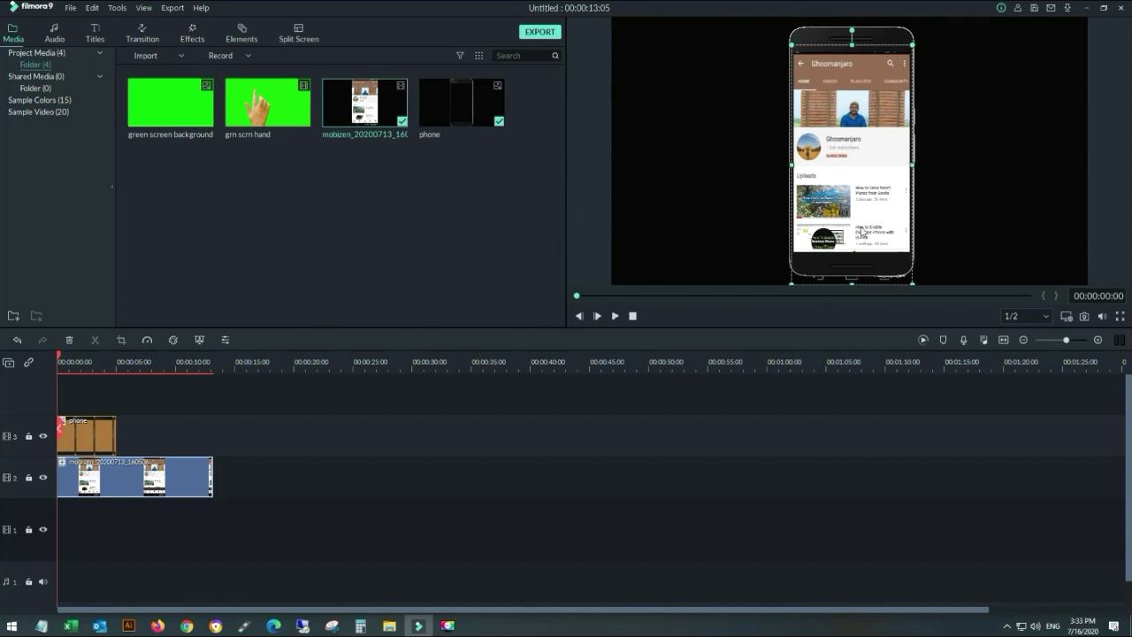
left_click_drag(852, 282, 852, 268)
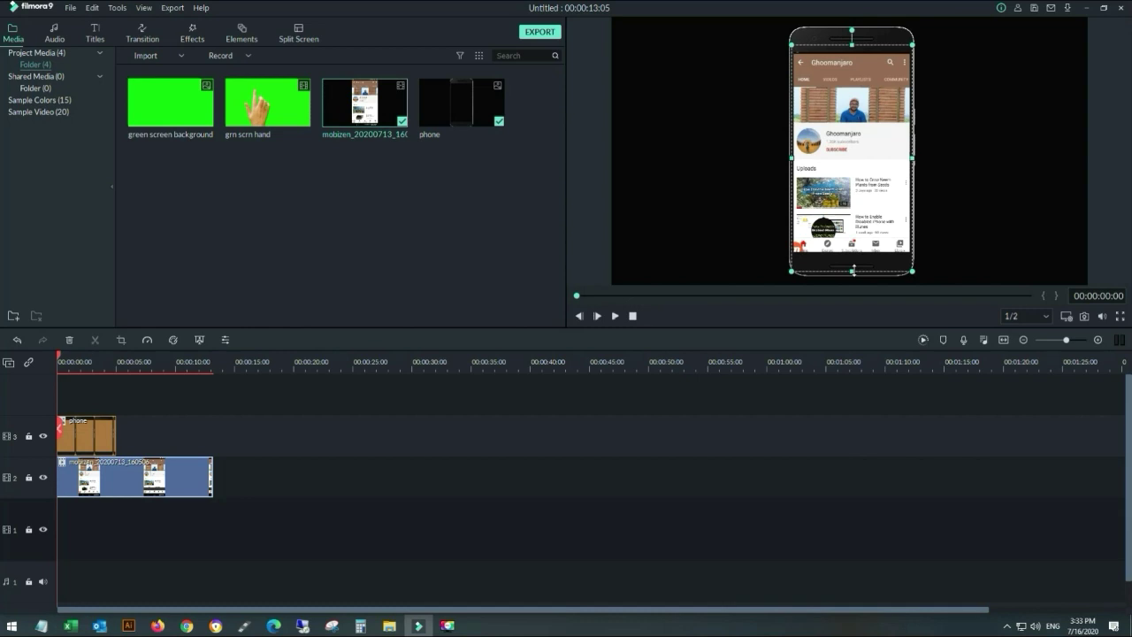
Step: Split the mobizen recording at 00:00:03:07 and delete the part before the cut, closing the gap
left_click(86, 434)
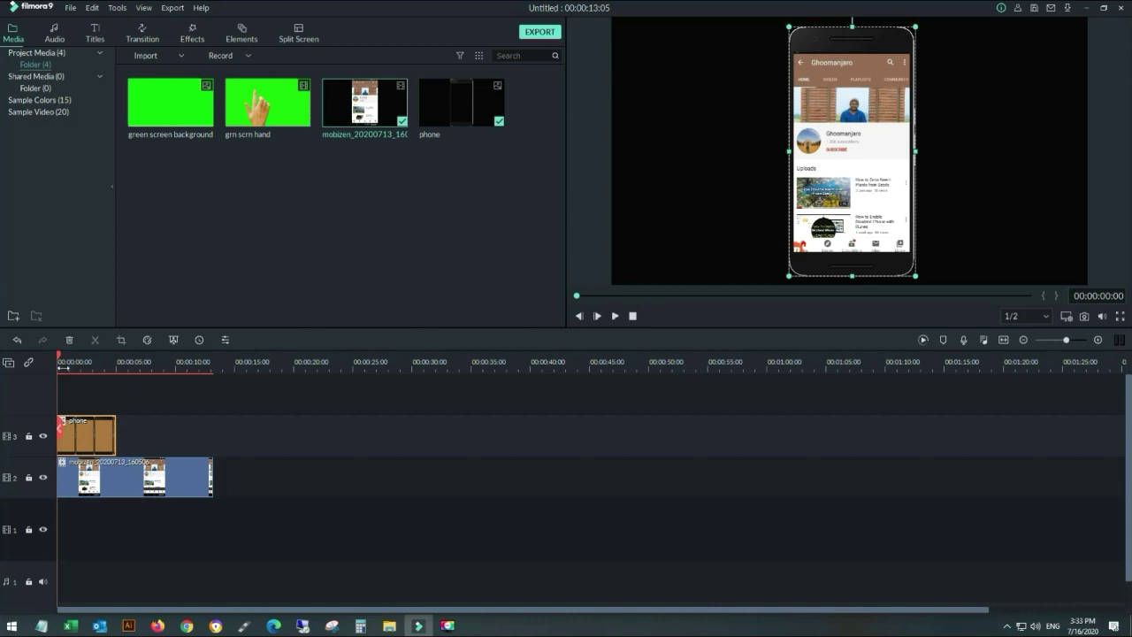
left_click_drag(59, 358, 97, 358)
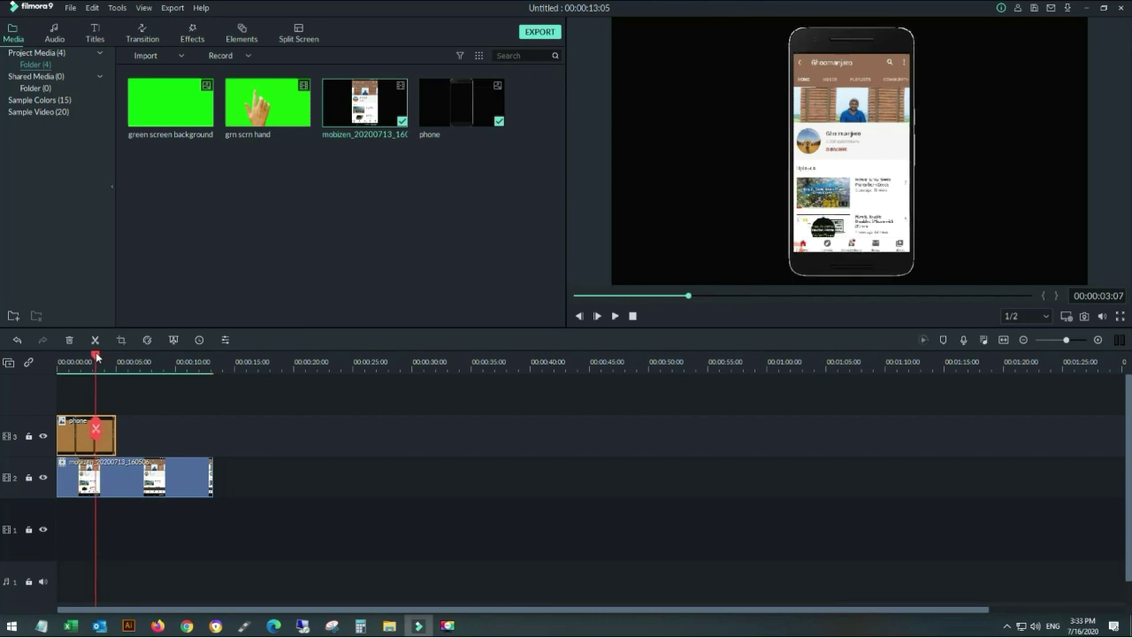
left_click(79, 482)
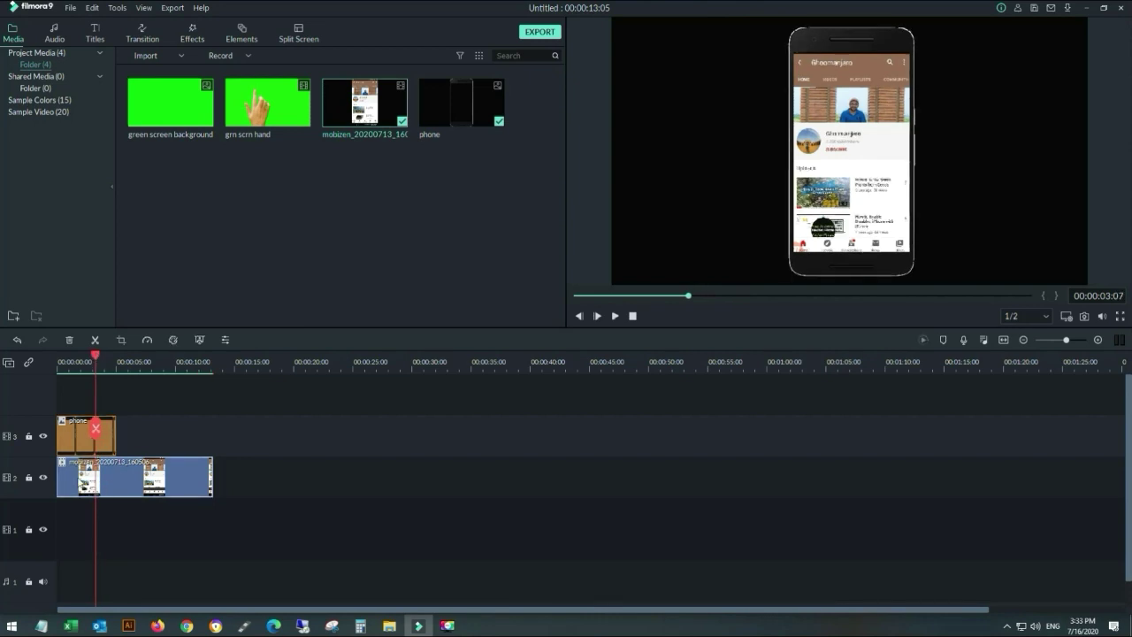
key("ctrl+b")
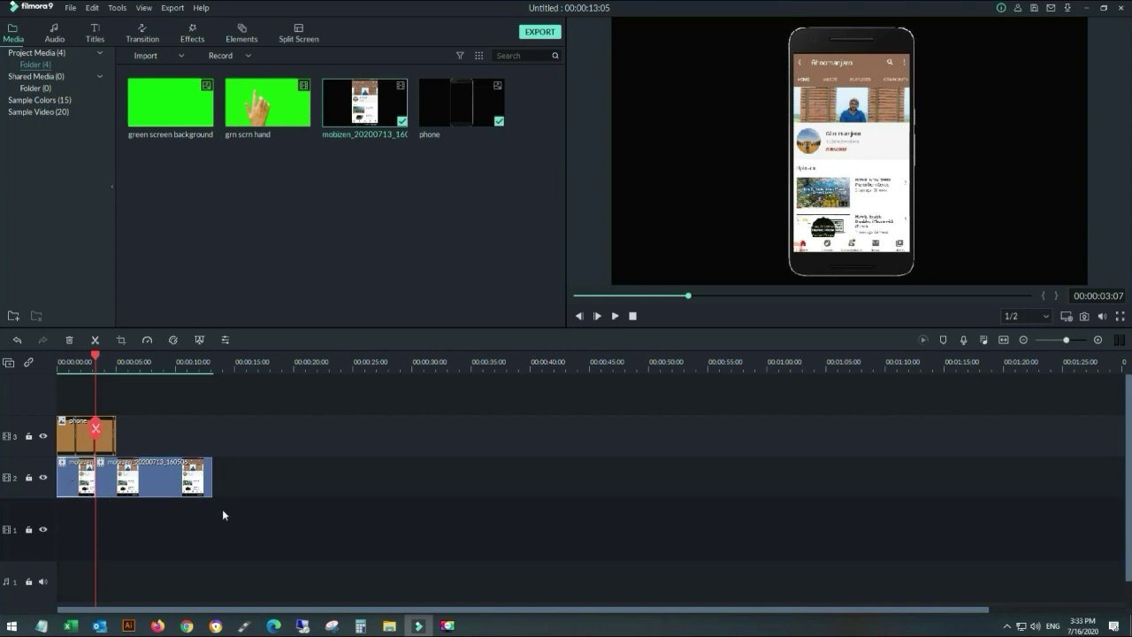
key("Delete")
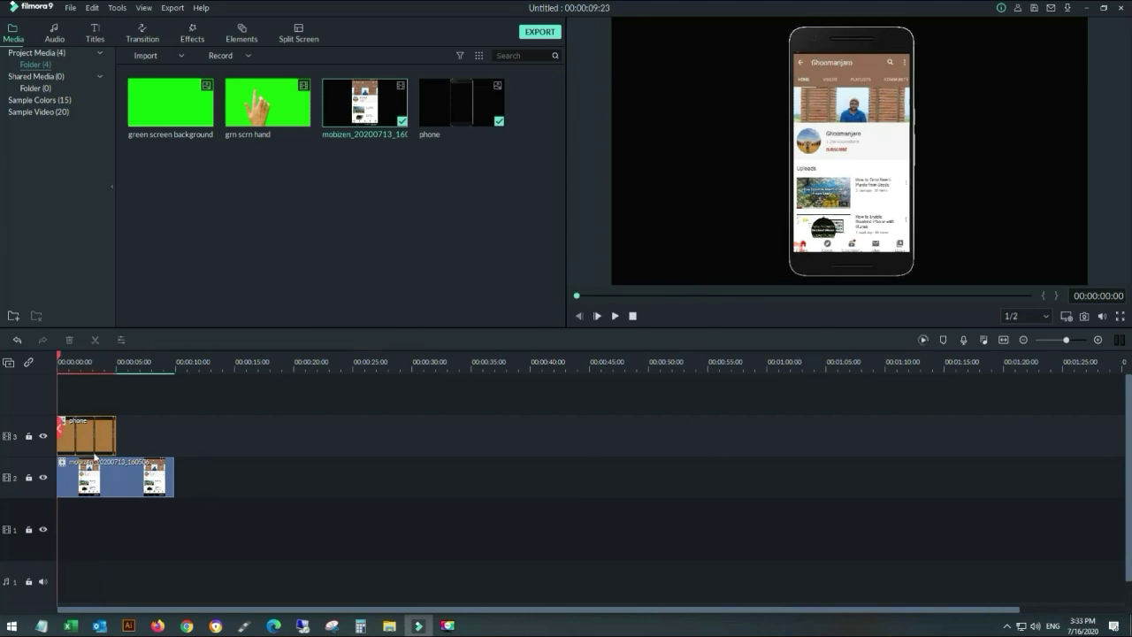
Step: Trim off the end of the mobizen recording after 00:00:08:18
left_click_drag(59, 356, 162, 367)
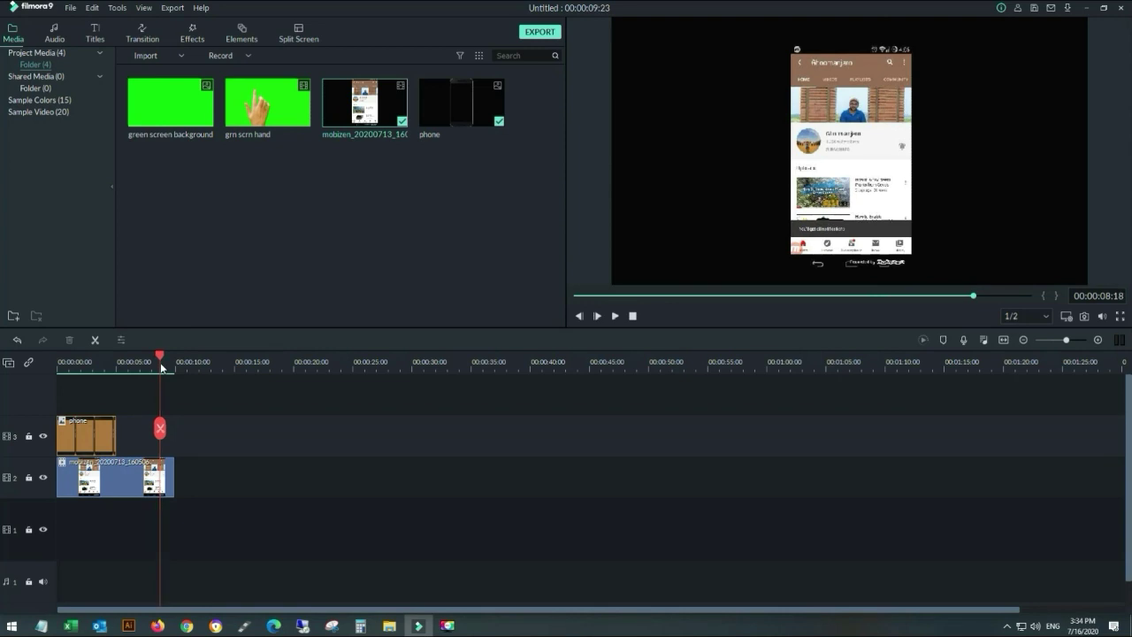
left_click(169, 475)
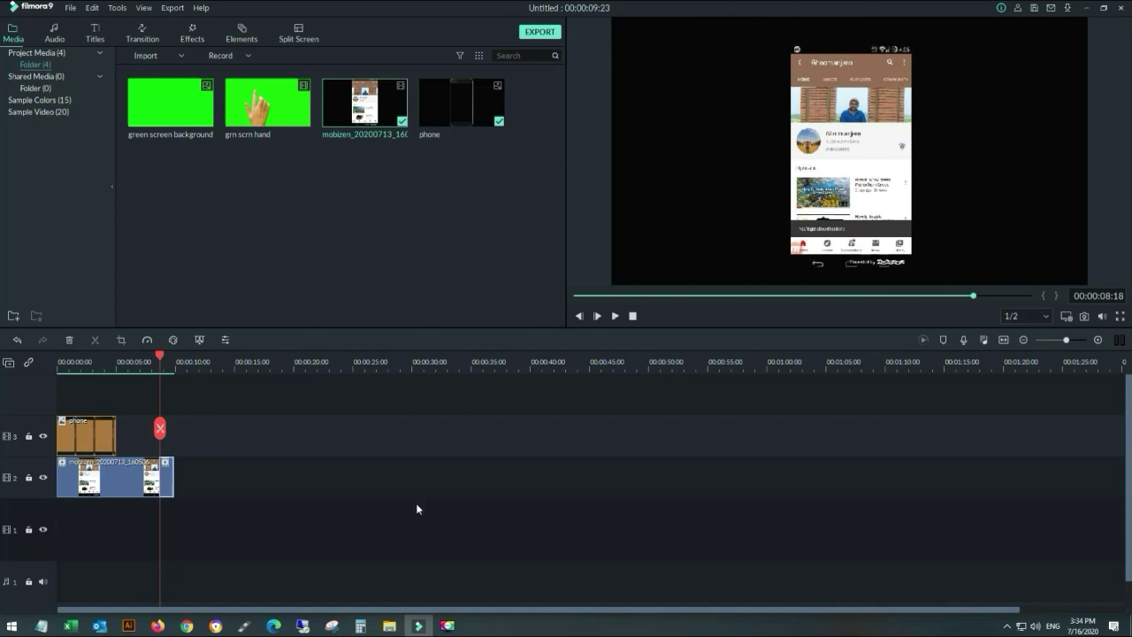
key("alt+bracketright")
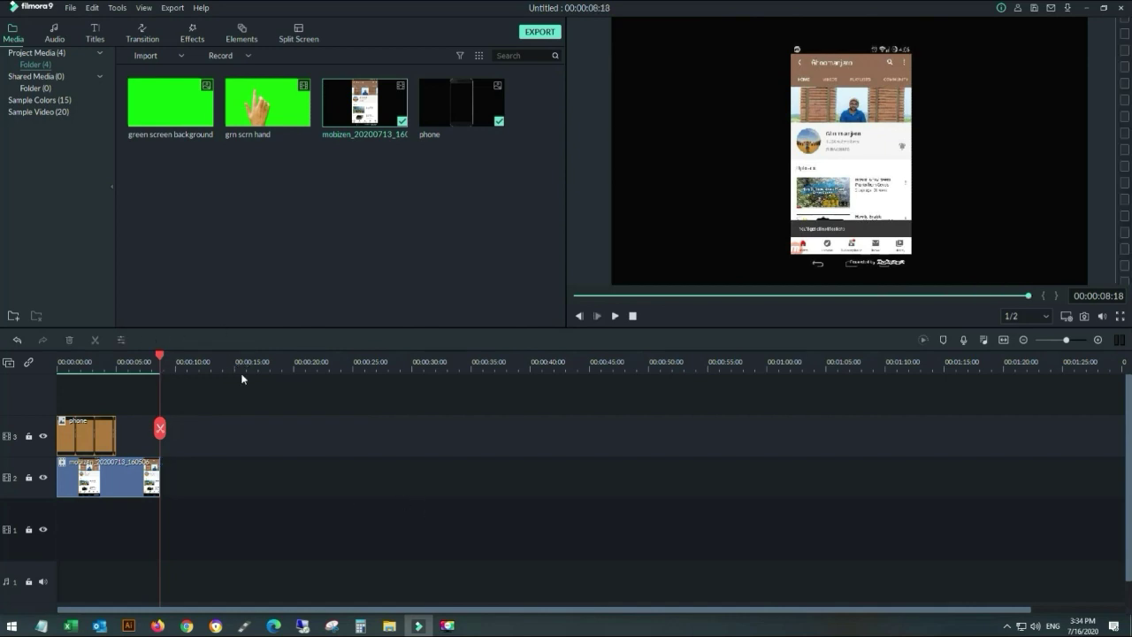
Step: Add the grn scrn hand clip and stack the clips from the timeline start: hand on track 3, phone on track 2, mobizen recording on track 1
left_click_drag(290, 121, 68, 537)
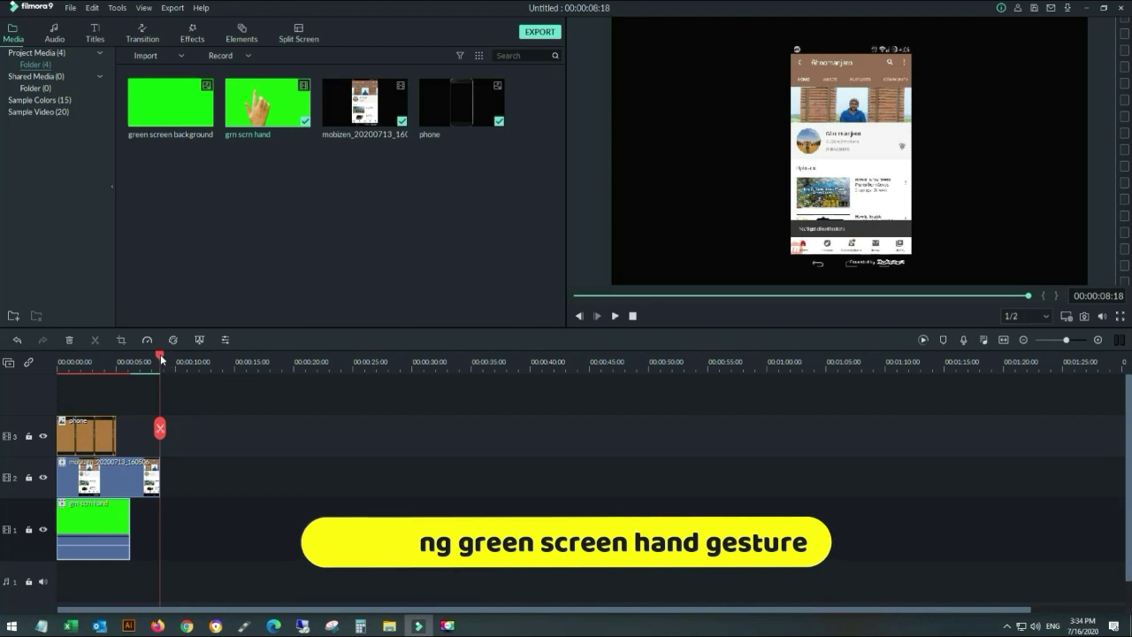
left_click_drag(161, 360, 97, 373)
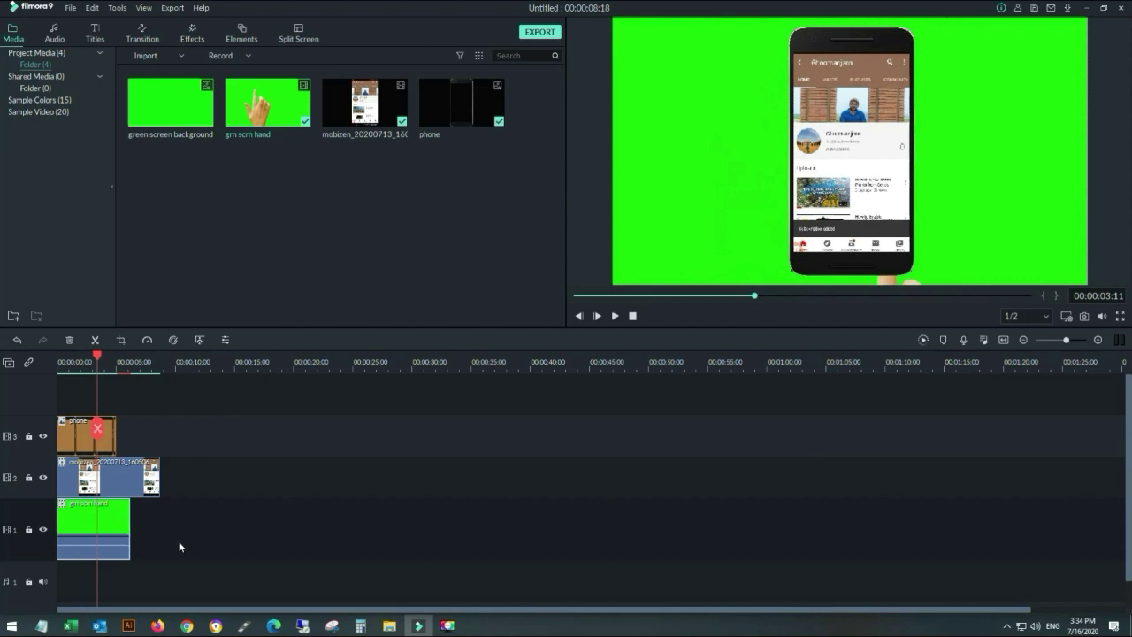
left_click_drag(108, 524, 457, 523)
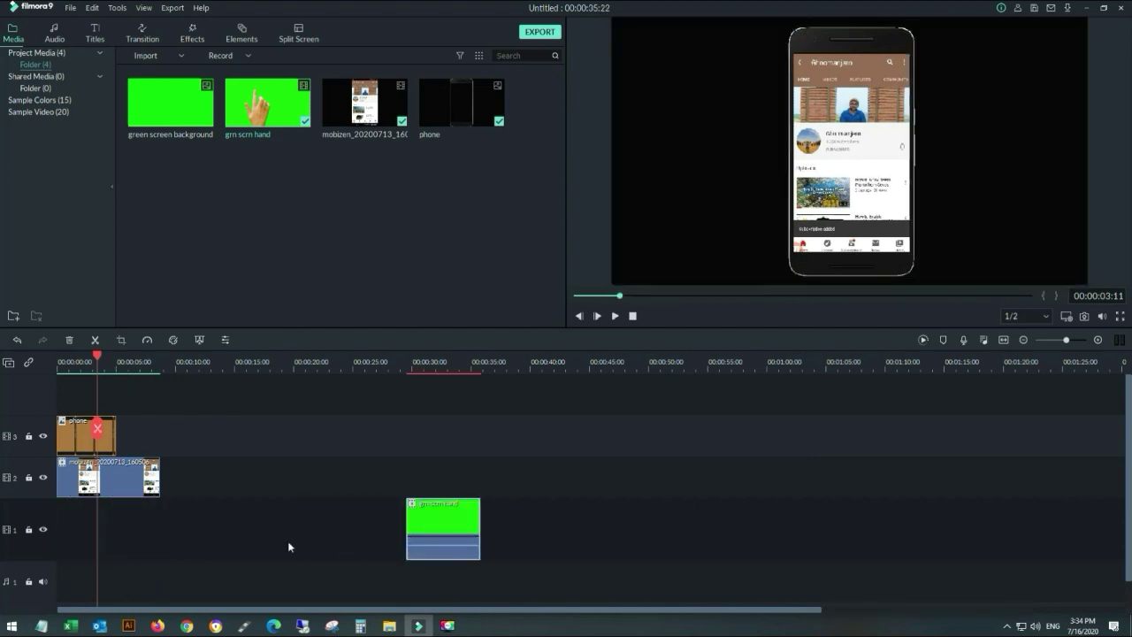
left_click_drag(238, 478, 81, 507)
left_click(297, 549)
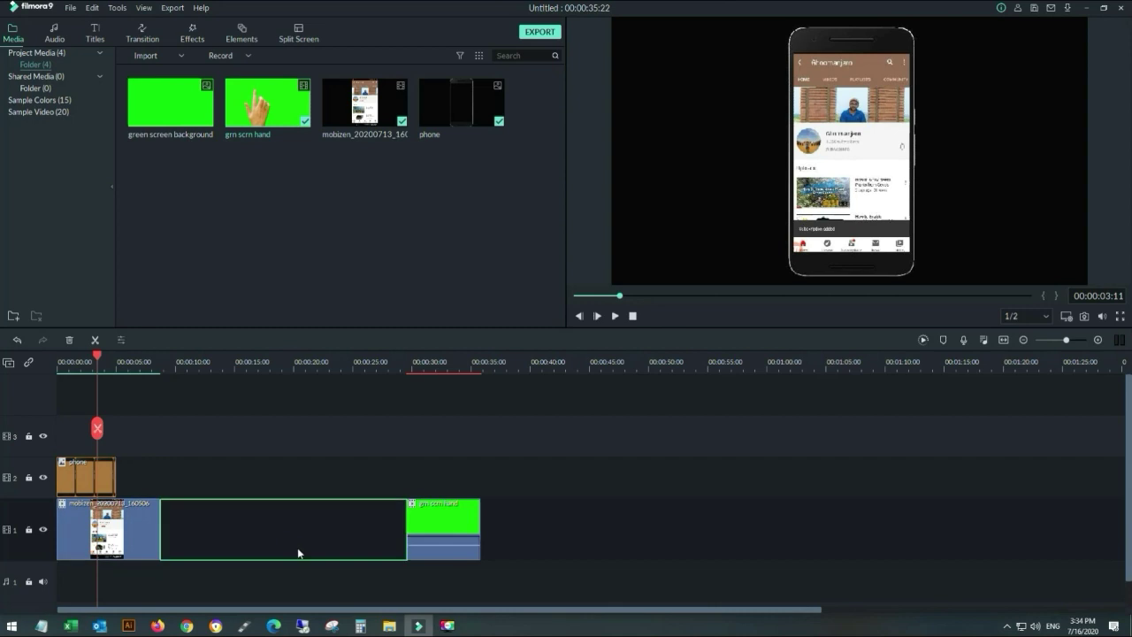
left_click_drag(447, 530, 60, 459)
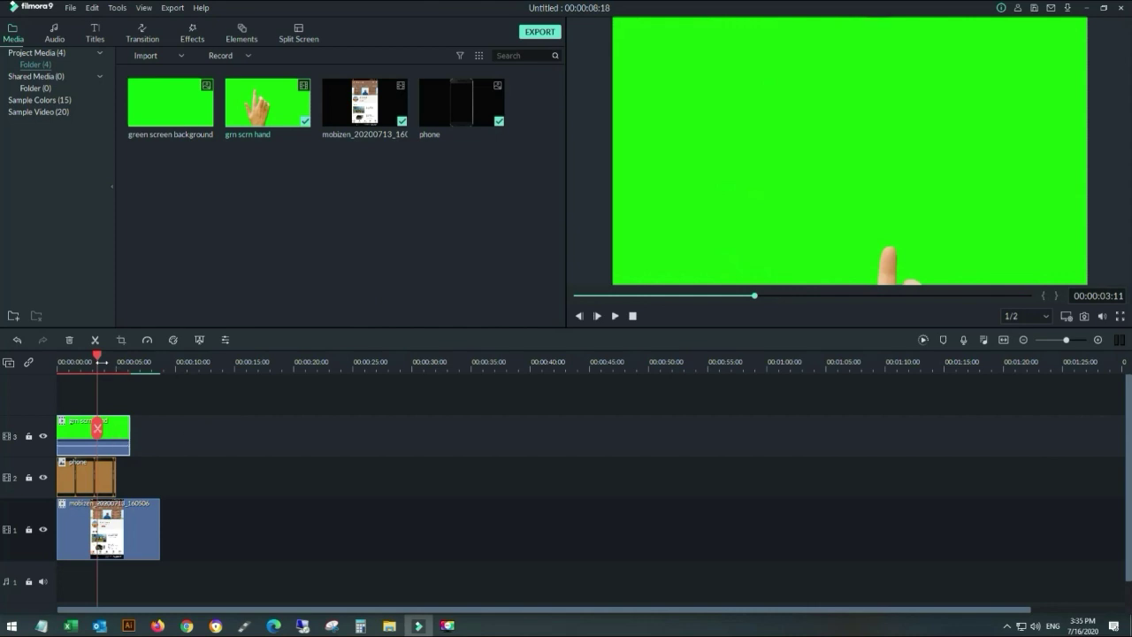
Step: Split the grn scrn hand clip at 00:00:00:11, delete its first part and move the remainder to the start of track 3
left_click_drag(98, 360, 68, 362)
left_click_drag(67, 363, 62, 363)
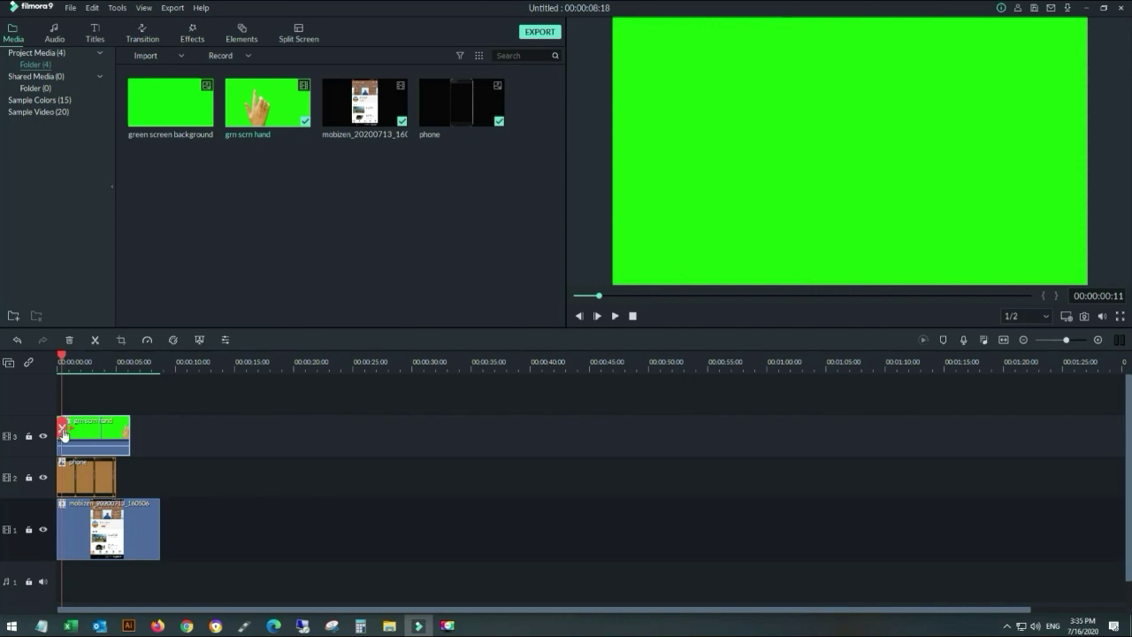
left_click_drag(92, 434, 301, 433)
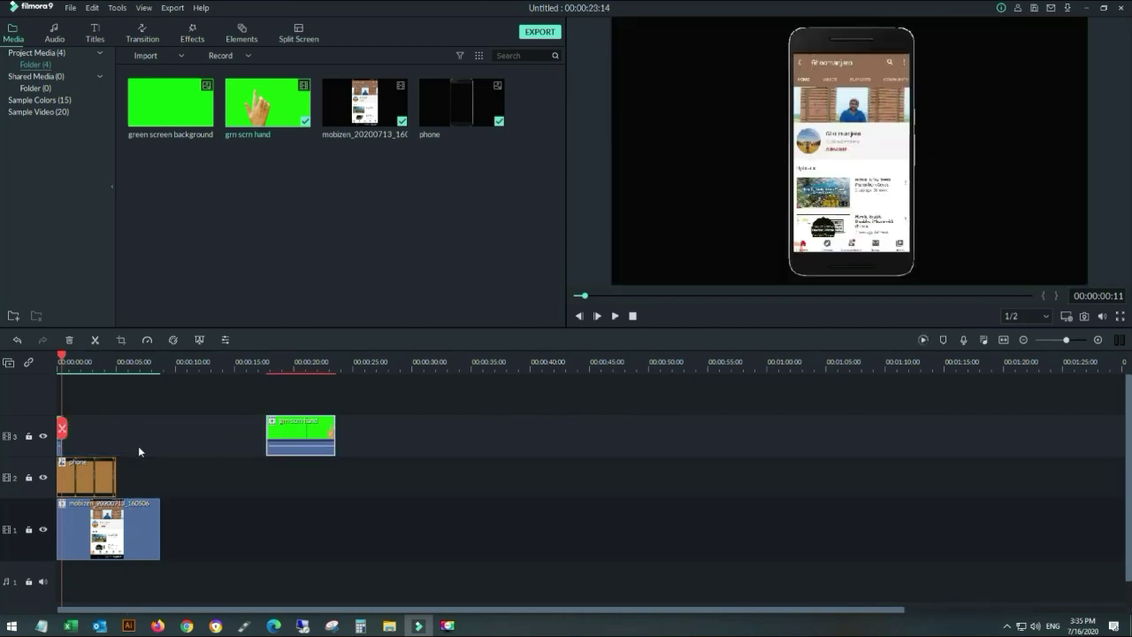
left_click(85, 362)
left_click(59, 442)
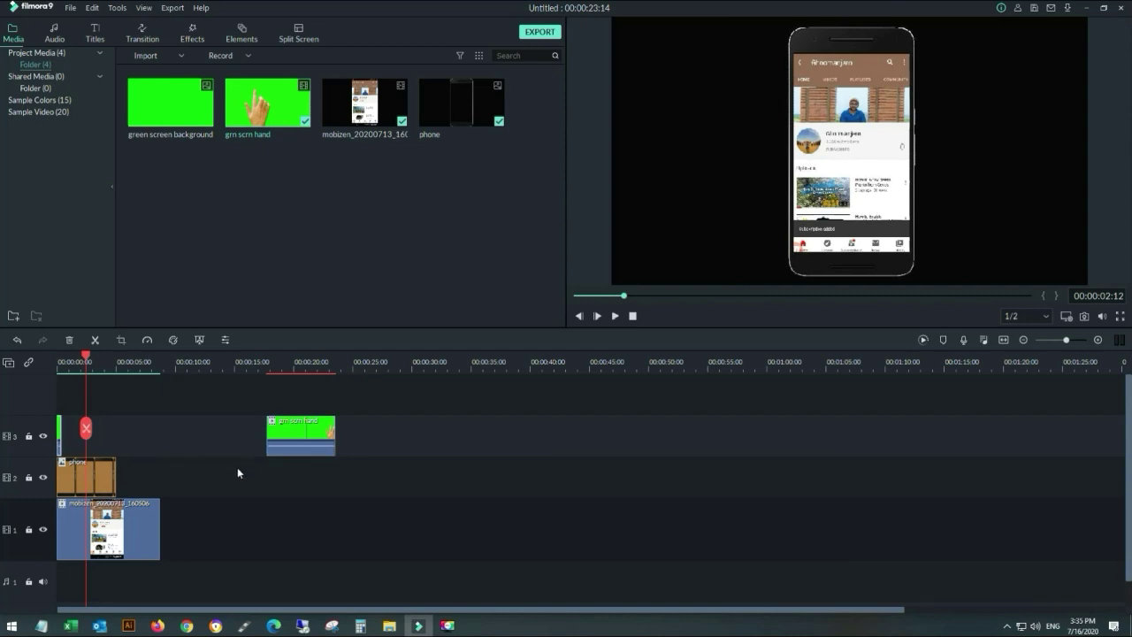
key("Delete")
left_click_drag(59, 356, 345, 358)
left_click_drag(286, 431, 60, 433)
left_click_drag(346, 359, 47, 389)
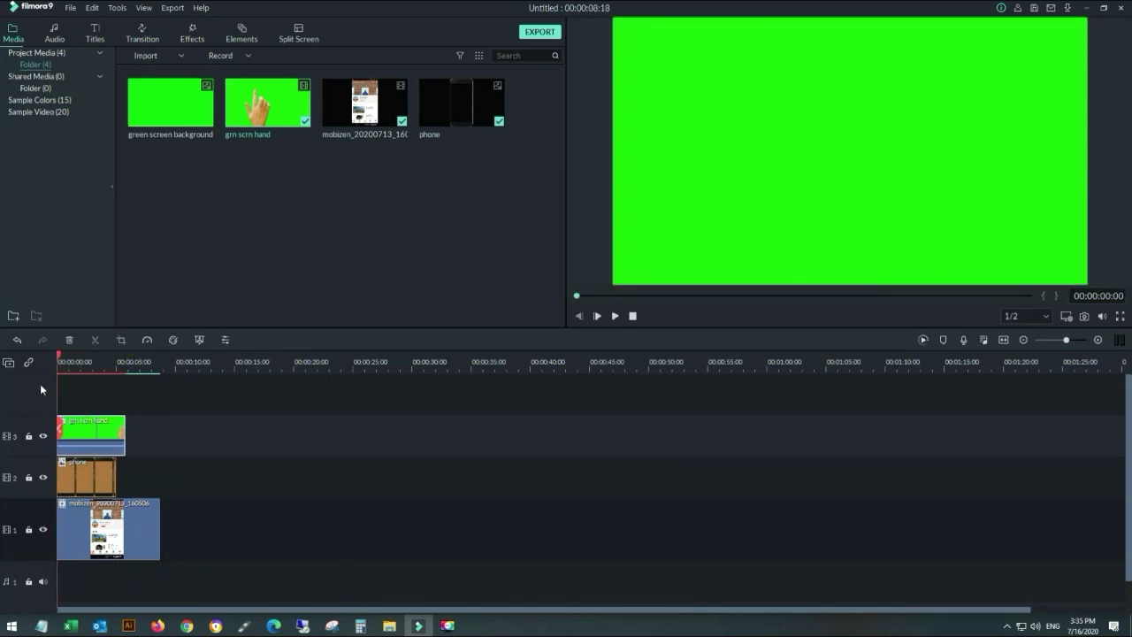
Step: Apply Chroma Key to the grn scrn hand clip with offset 100, tolerance 100 and edge thickness -8.25
right_click(98, 424)
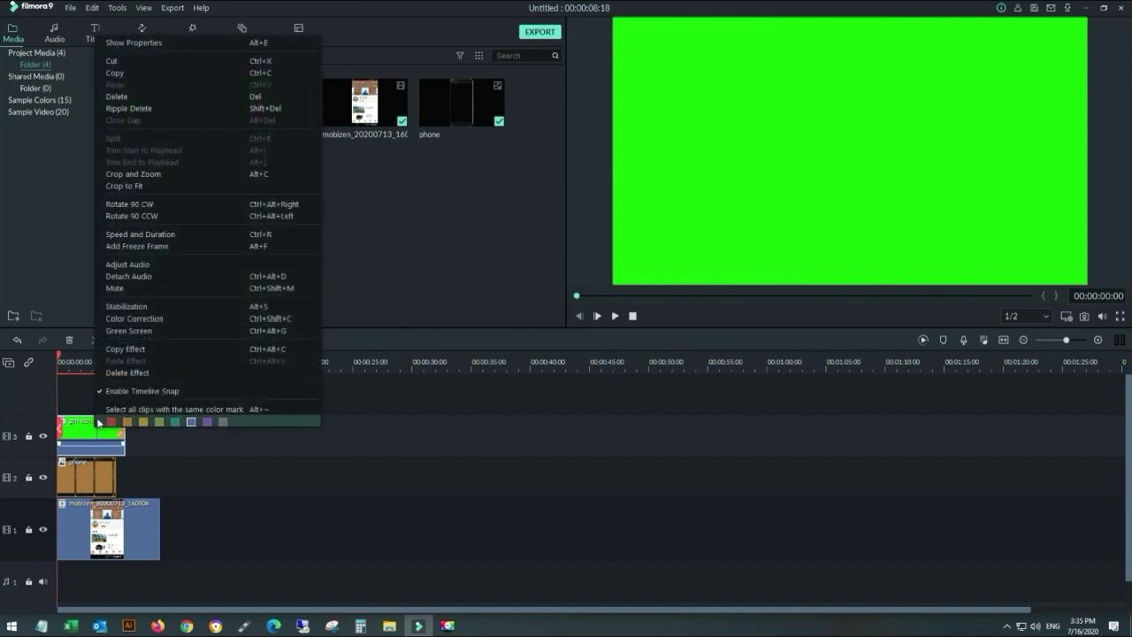
left_click(142, 331)
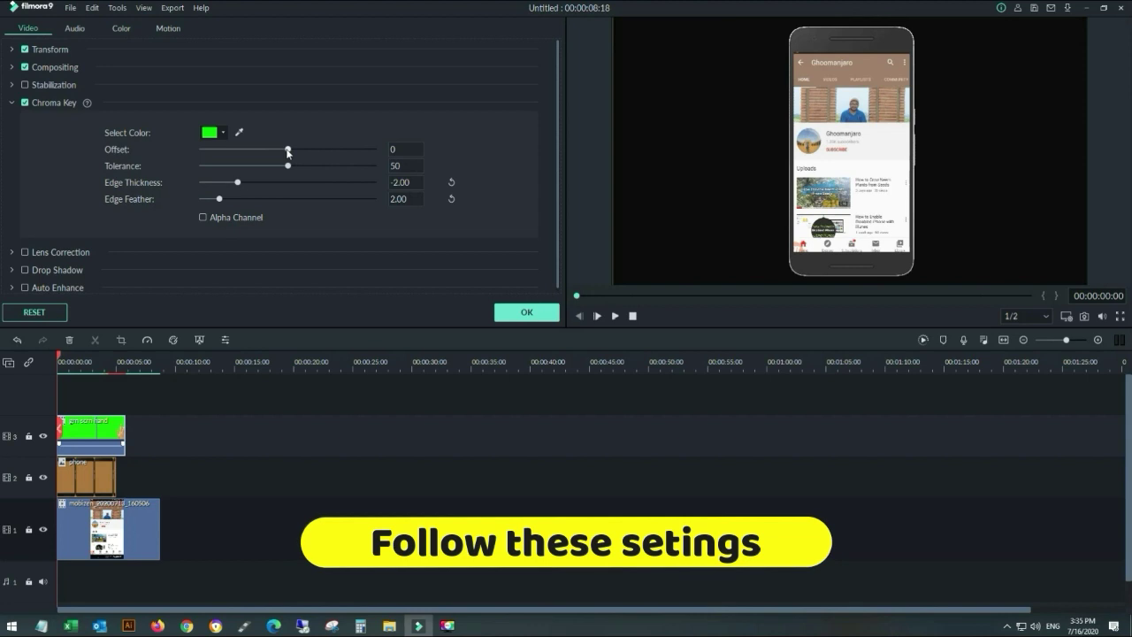
left_click_drag(288, 151, 356, 154)
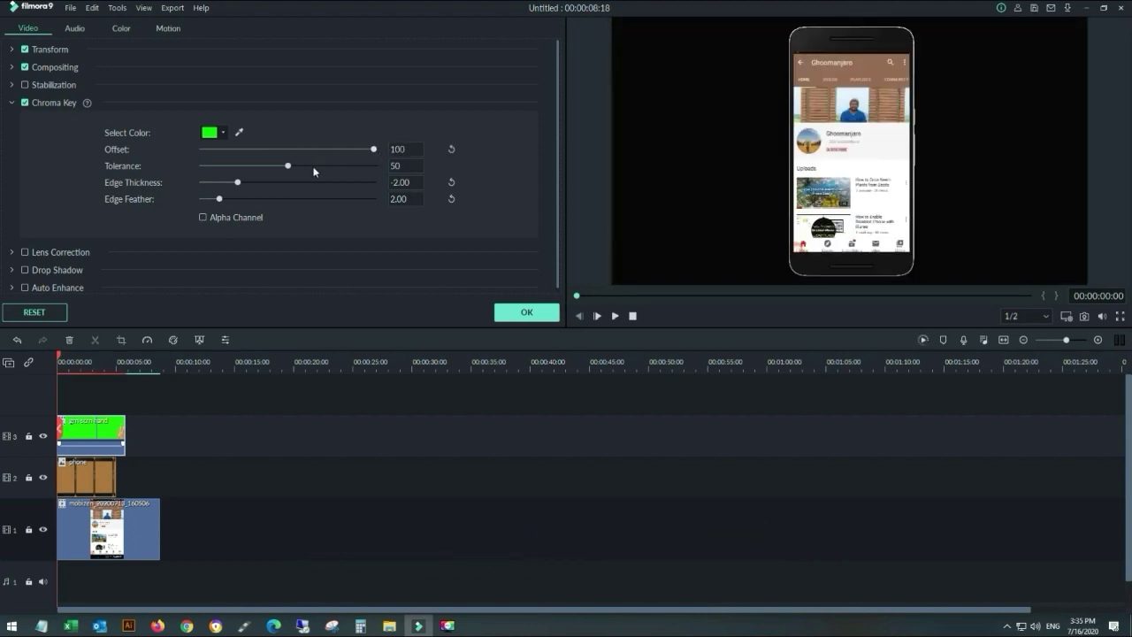
left_click_drag(289, 168, 377, 168)
left_click_drag(236, 183, 209, 183)
key("space")
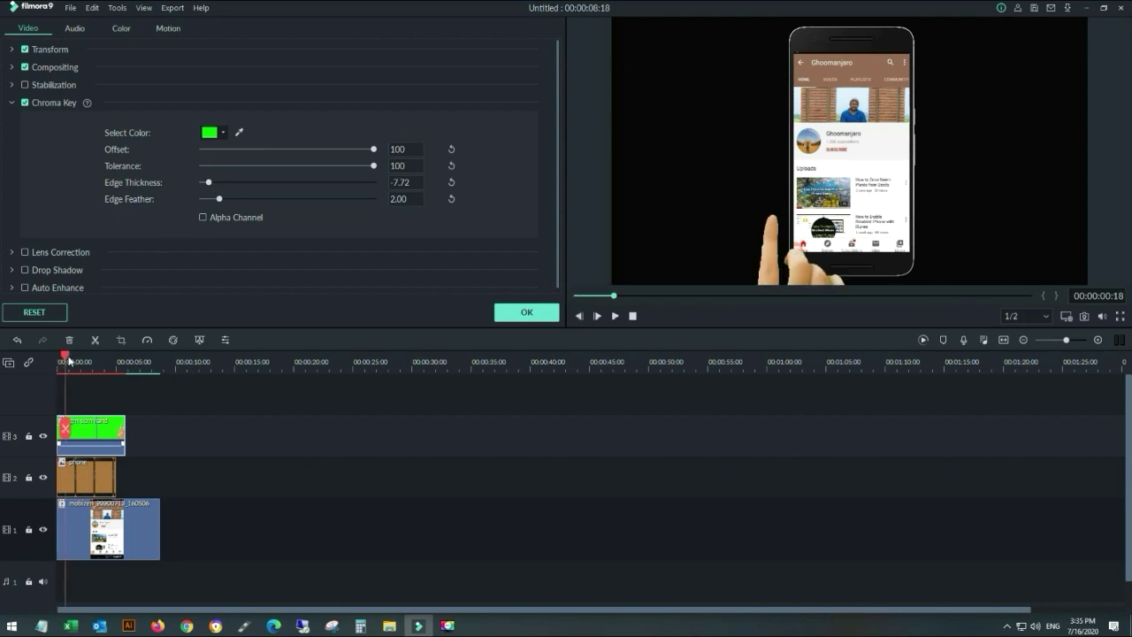
mouse_move(209, 183)
left_mouse_down()
mouse_move(227, 185)
mouse_move(206, 188)
left_mouse_up()
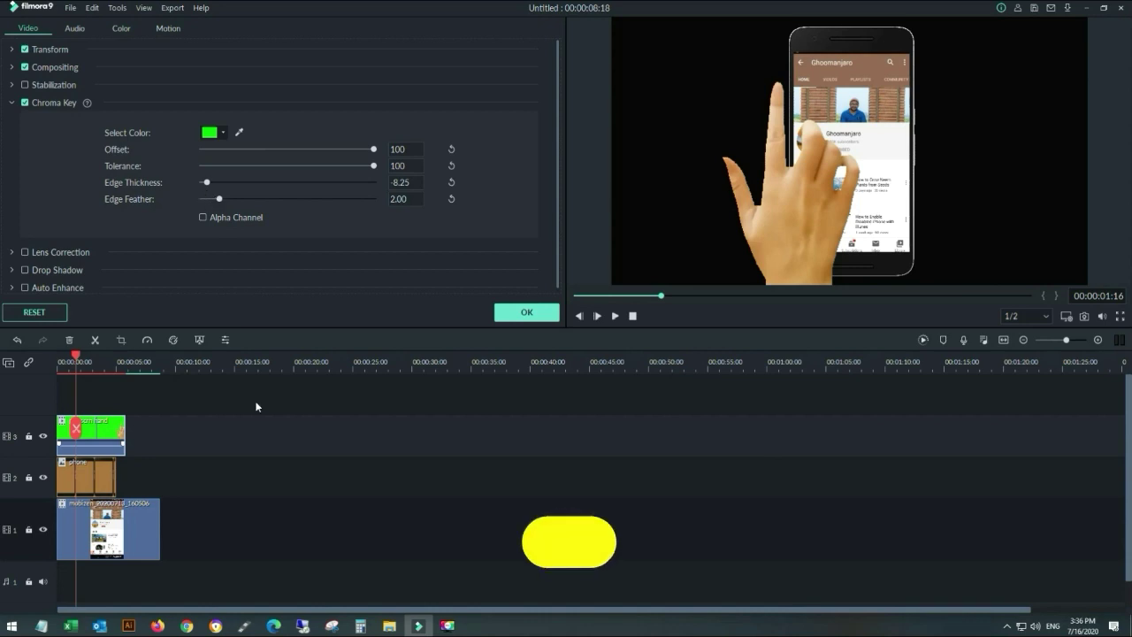
Step: Shrink the hand overlay to fit the phone screen and position its fingertip on the bell icon at 00:00:03:22
left_click(809, 212)
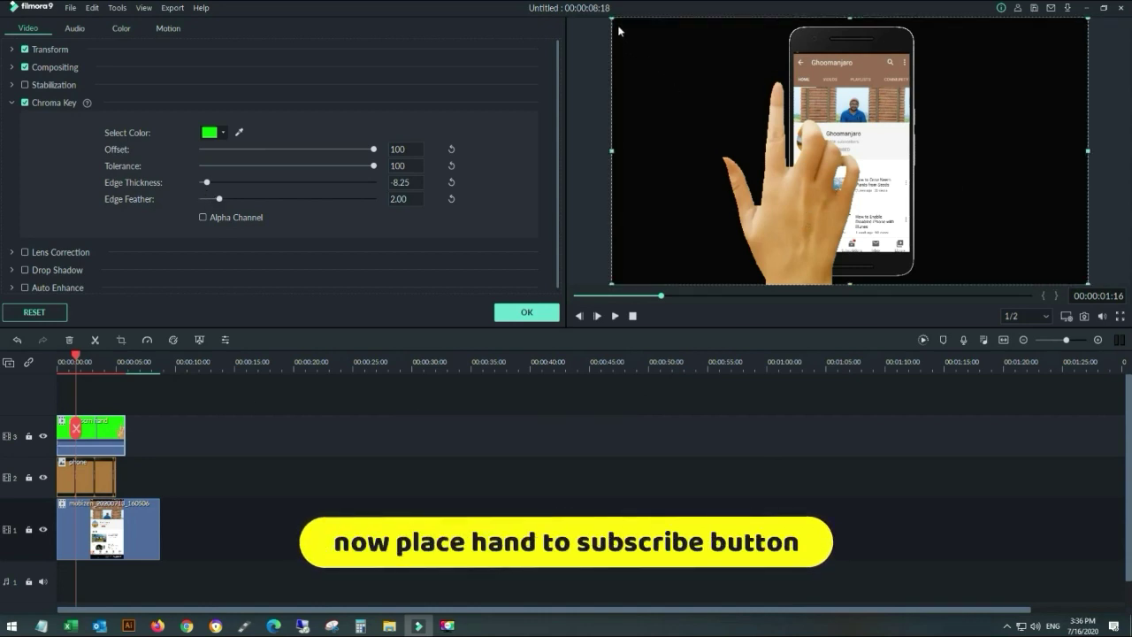
left_click_drag(612, 19, 847, 165)
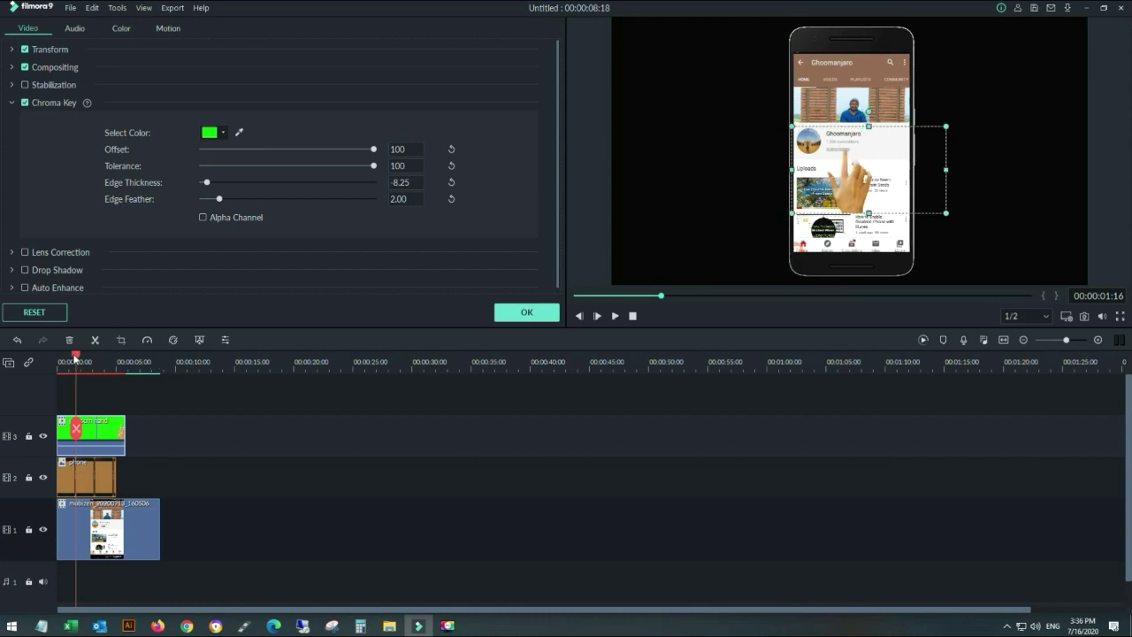
left_click_drag(76, 356, 104, 359)
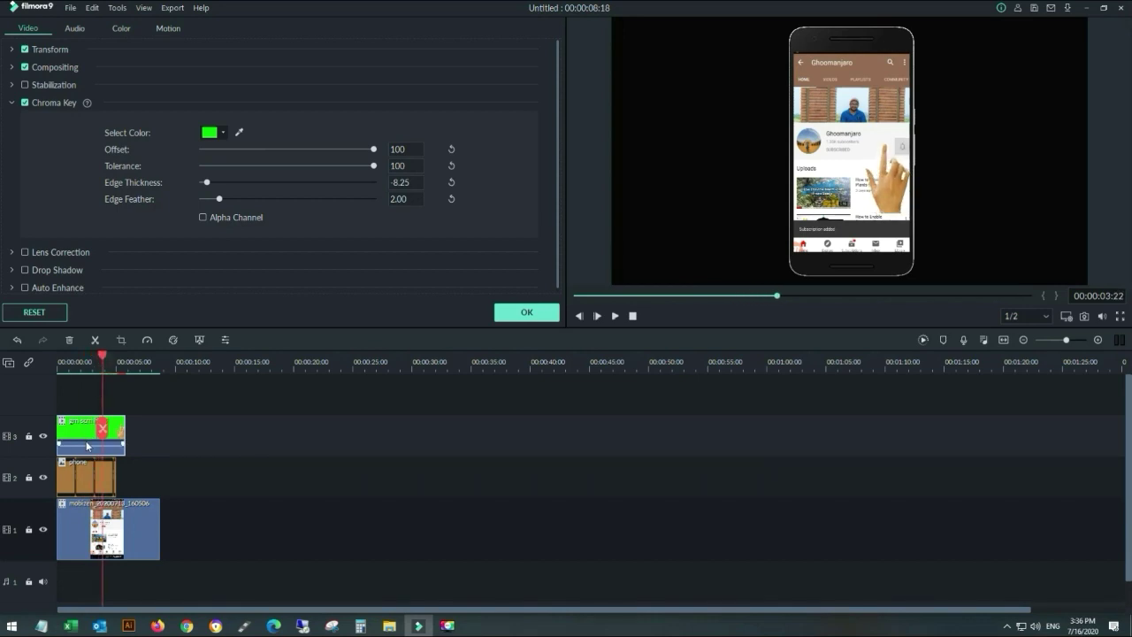
left_click(877, 190)
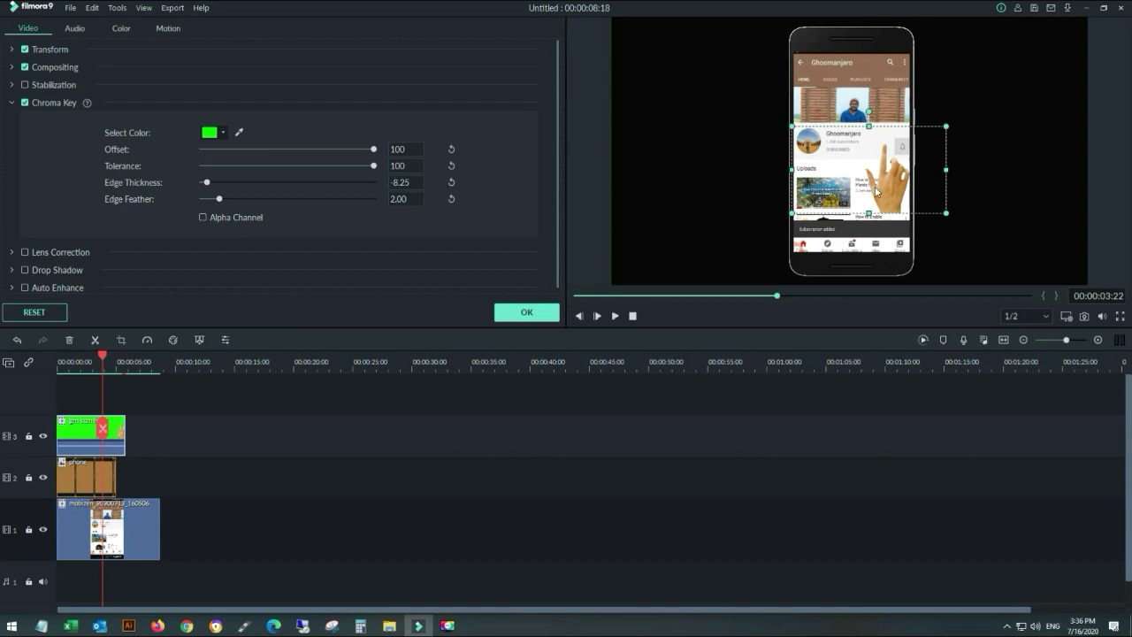
left_click_drag(880, 187, 893, 183)
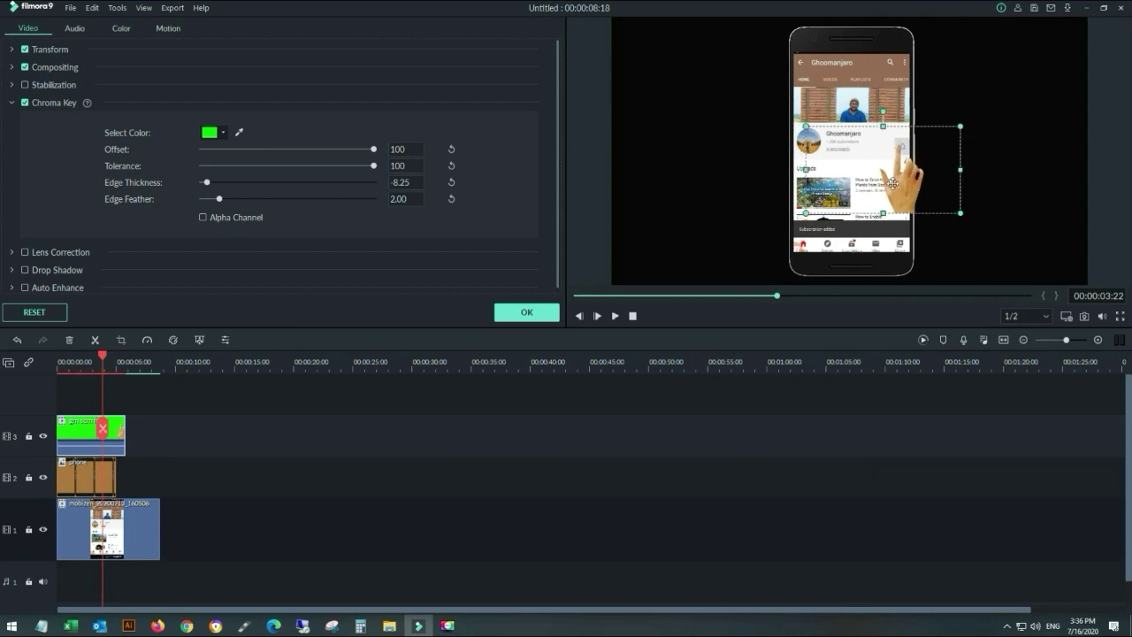
Step: Enlarge the hand overlay slightly in the preview at 00:00:00:07
left_click_drag(104, 358, 59, 366)
left_click(855, 203)
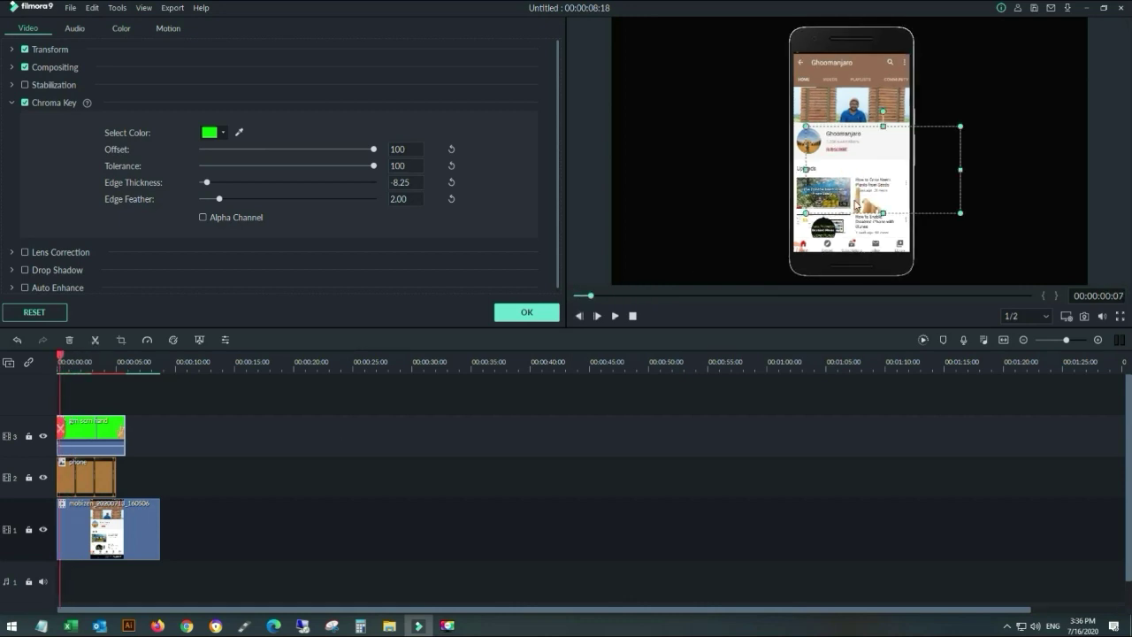
left_click_drag(805, 126, 771, 106)
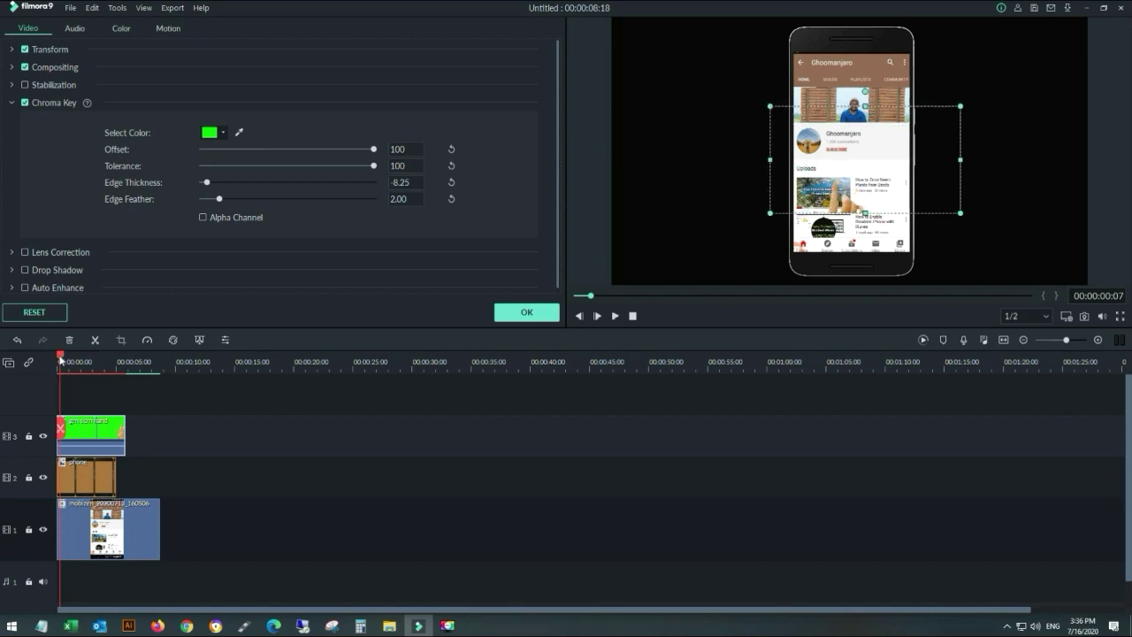
Step: Reposition the hand overlay so its fingertip touches the SUBSCRIBE button at 00:00:01:07
mouse_move(60, 358)
left_mouse_down()
mouse_move(111, 361)
mouse_move(72, 361)
left_mouse_up()
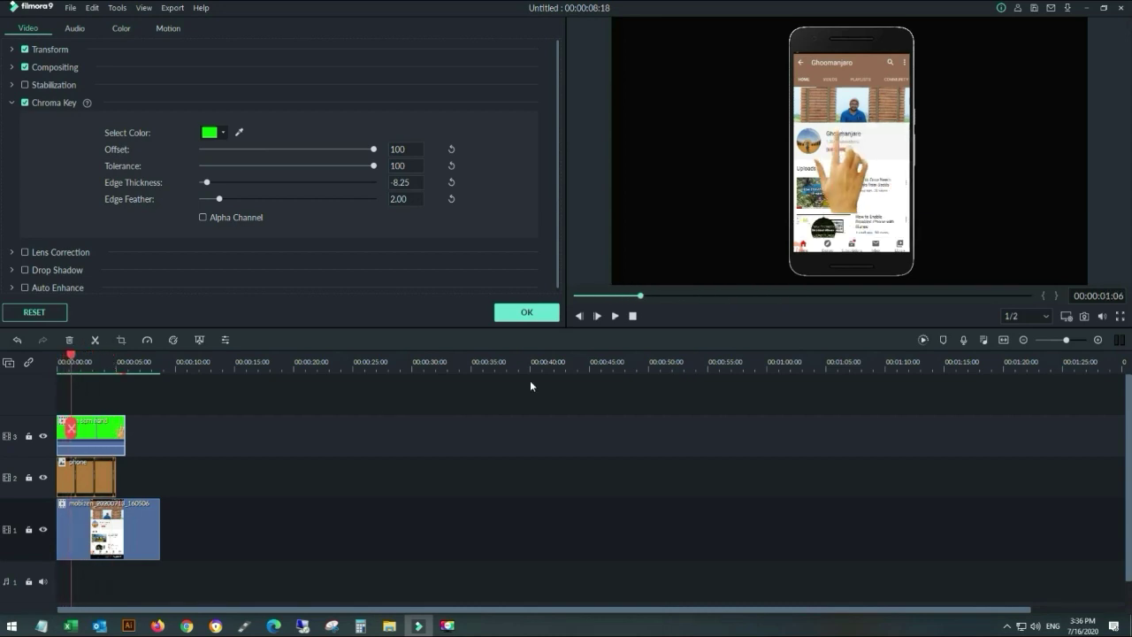
left_click(838, 196)
left_click_drag(843, 183, 850, 196)
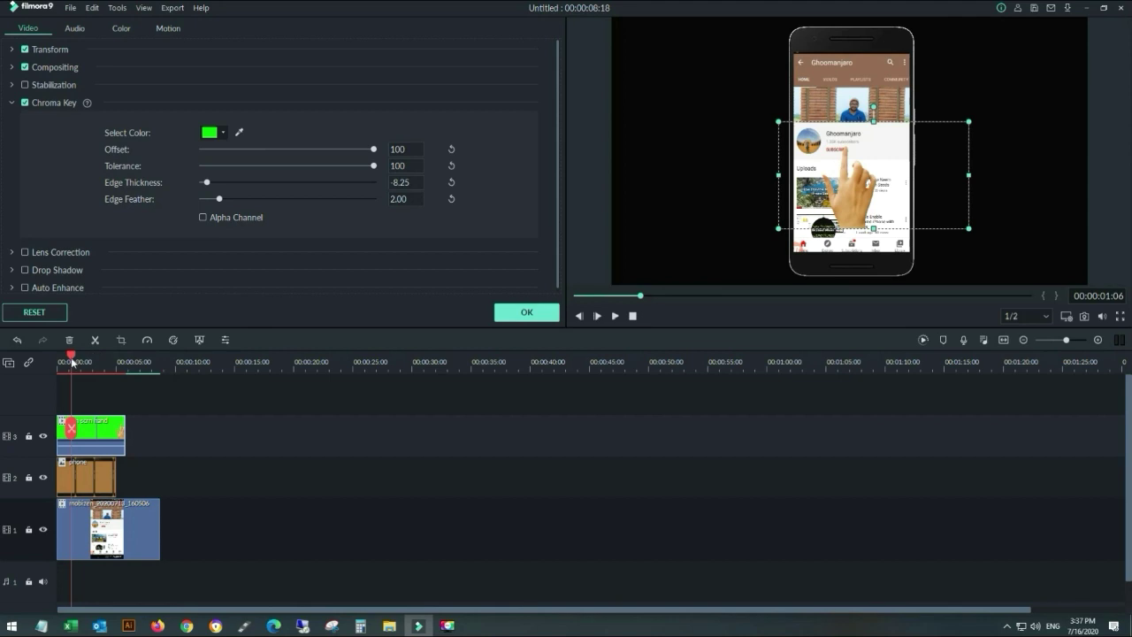
mouse_move(72, 357)
left_mouse_down()
mouse_move(55, 360)
mouse_move(108, 363)
mouse_move(60, 363)
mouse_move(72, 366)
left_mouse_up()
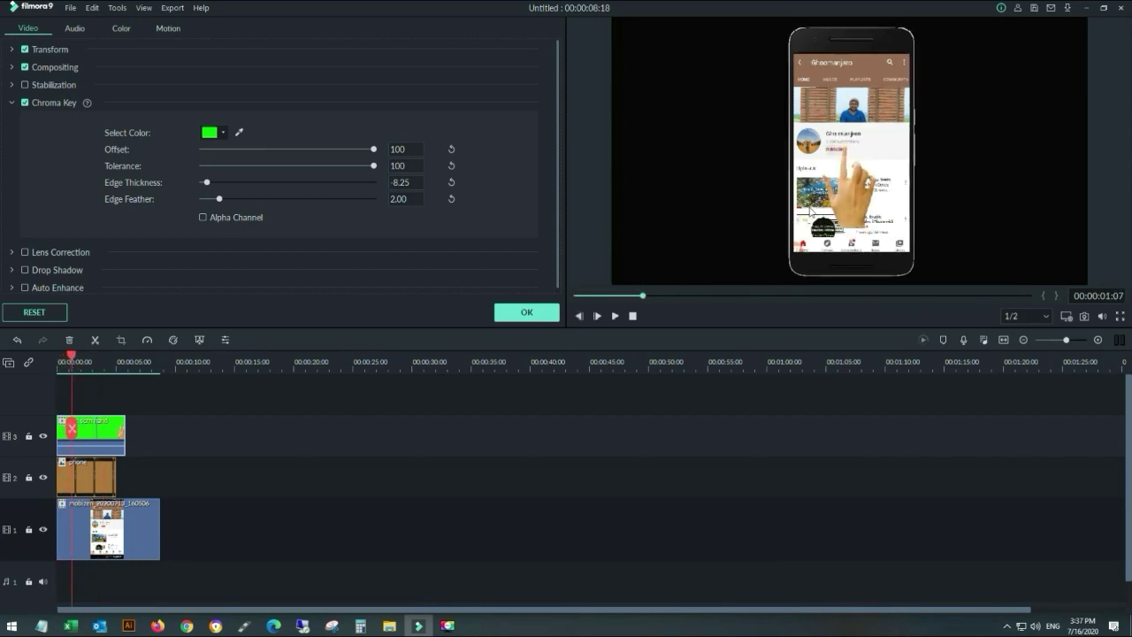
left_click(843, 197)
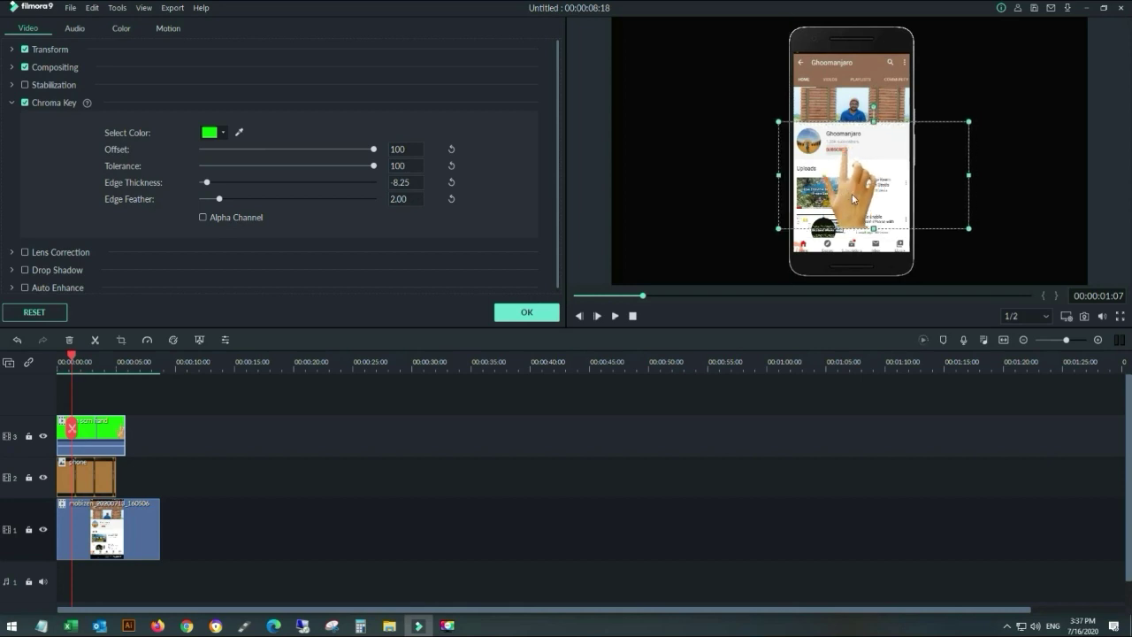
left_click_drag(852, 193, 854, 198)
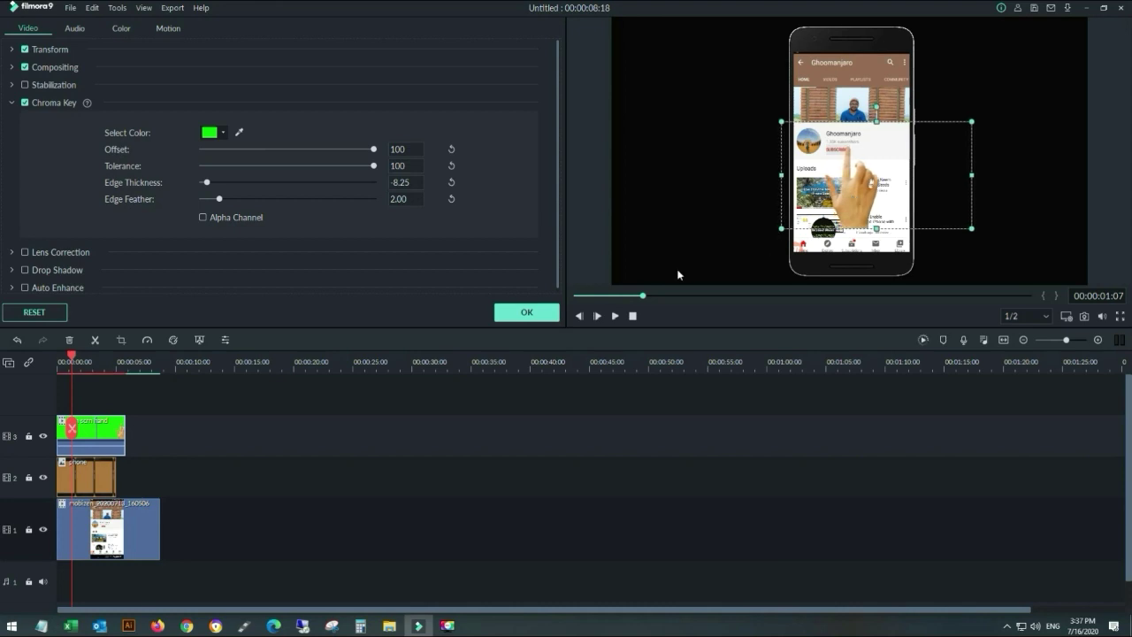
Step: Cut the grn scrn hand clip at 00:00:05:00, where the phone clip ends, and delete the leftover end piece
left_click_drag(73, 358, 115, 367)
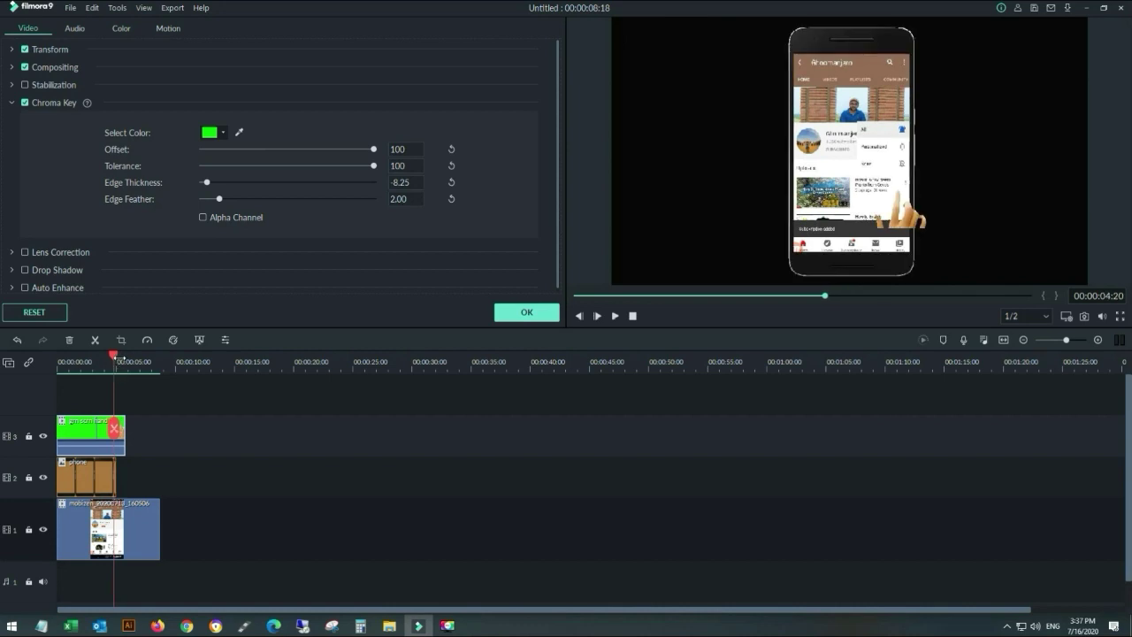
left_click_drag(115, 358, 118, 359)
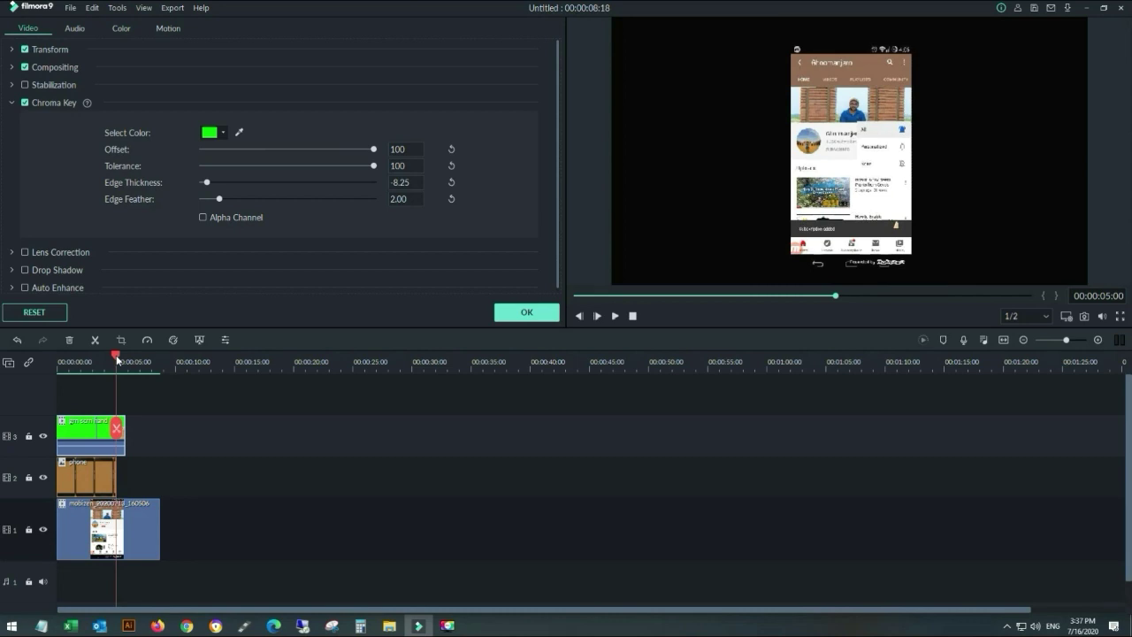
left_click(121, 433)
left_click(91, 361)
left_click_drag(121, 439, 450, 442)
key("Delete")
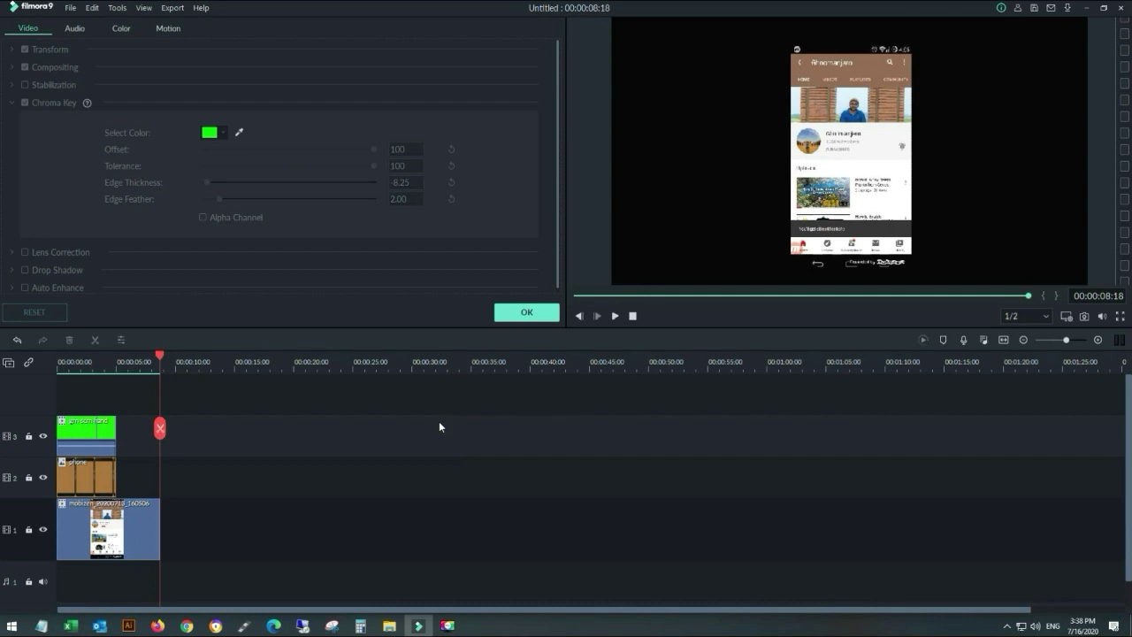
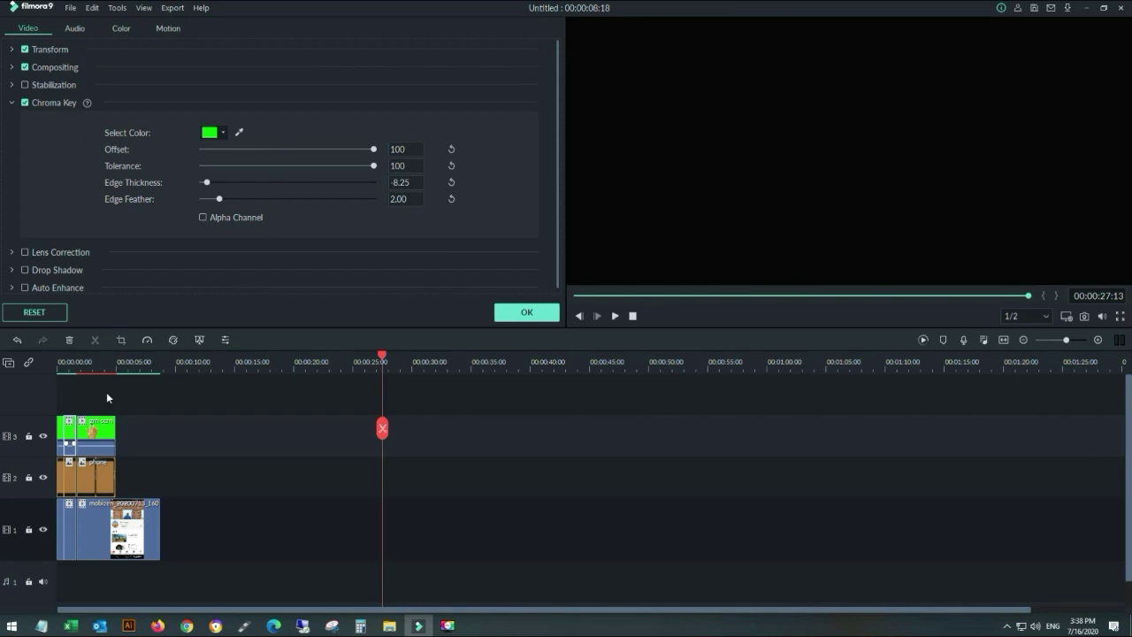
Step: Paste the copied hand segment, place it after the hand clips on track 3, and extend the phone clip to match its end
right_click(421, 444)
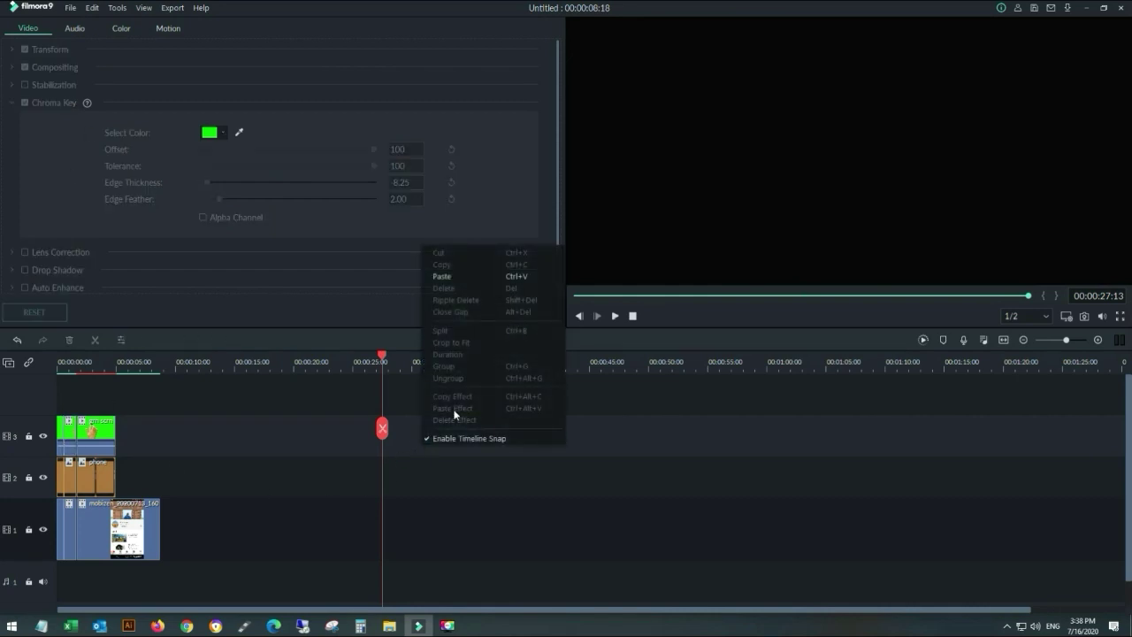
left_click(444, 278)
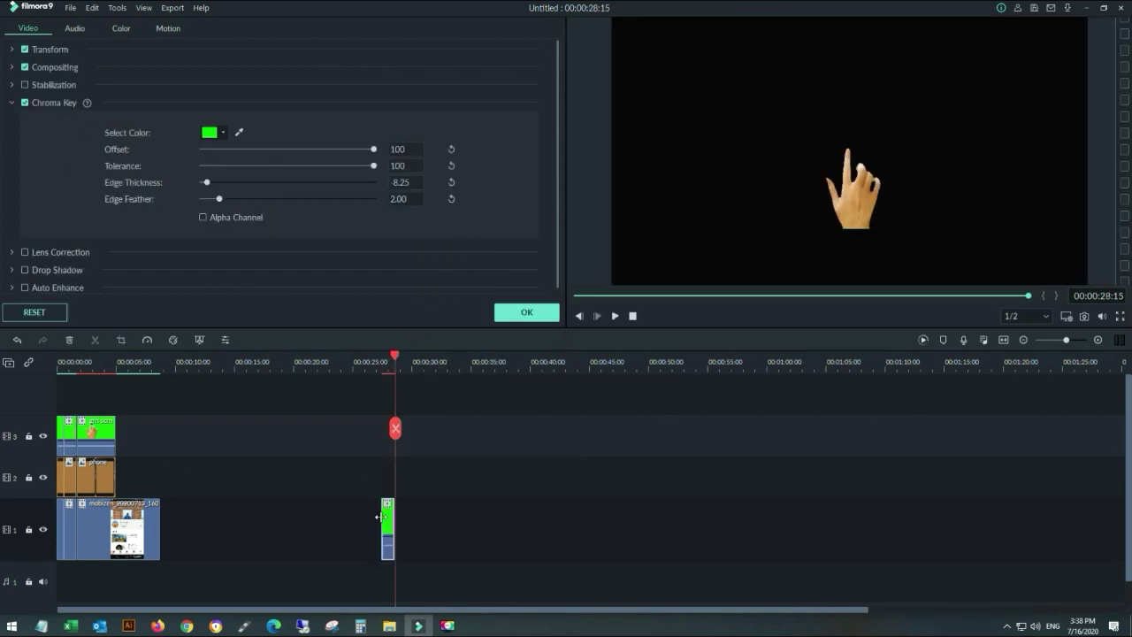
left_click_drag(389, 522, 131, 438)
left_click_drag(395, 360, 59, 360)
left_click_drag(112, 480, 128, 473)
Step: Move the hand in the pasted segment so its fingertip points at the bell of the All option at 00:00:05:07
left_click_drag(58, 357, 119, 370)
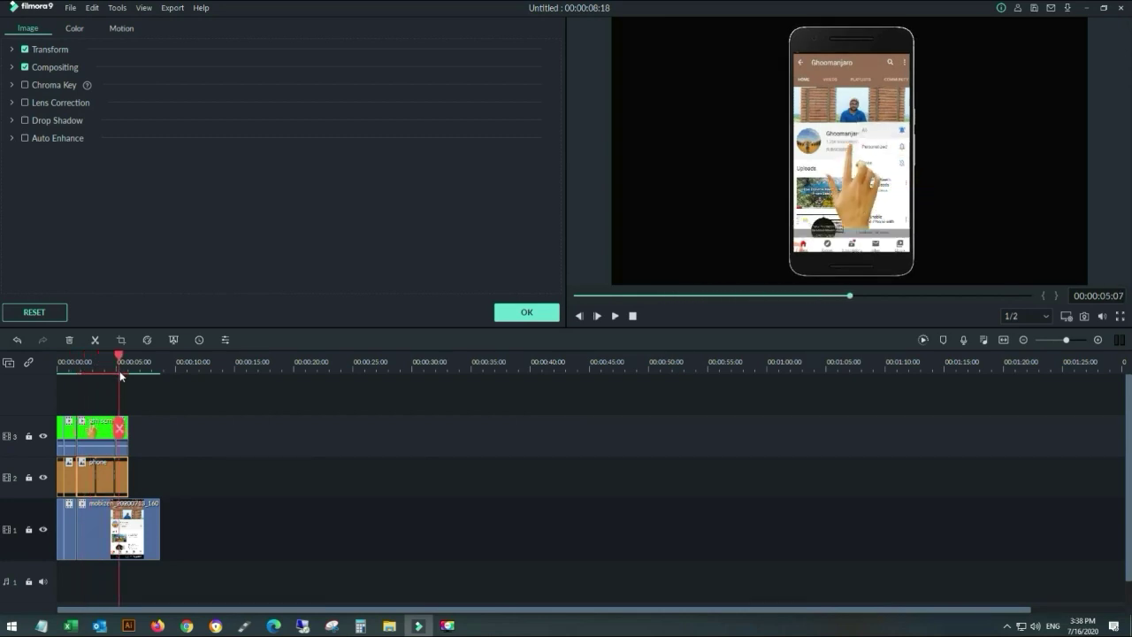
double_click(124, 427)
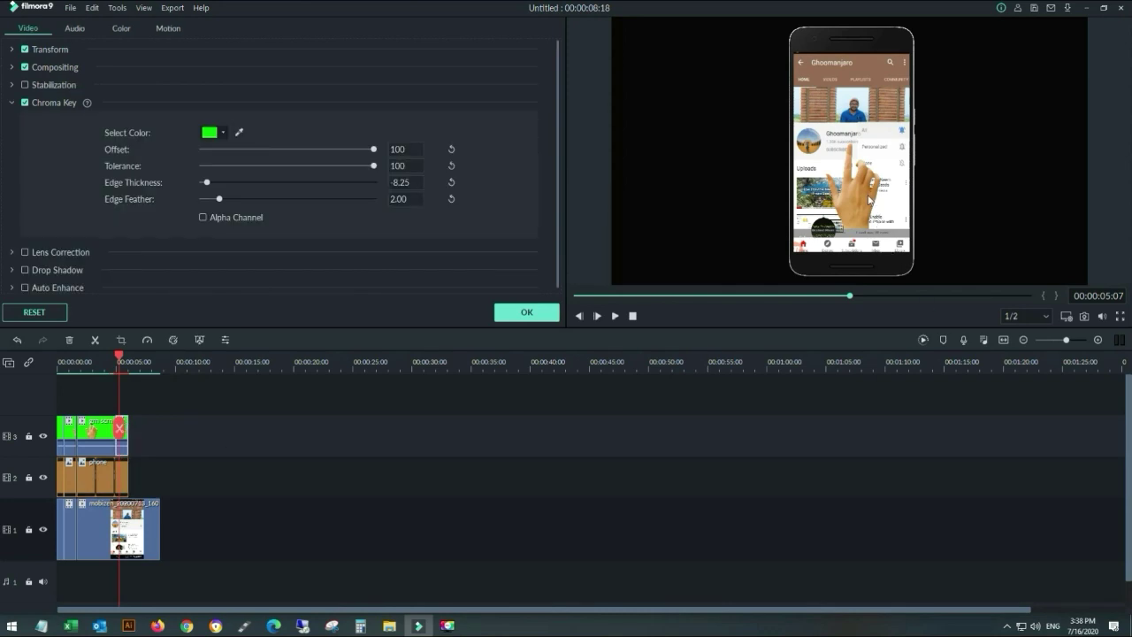
left_click_drag(862, 201, 912, 187)
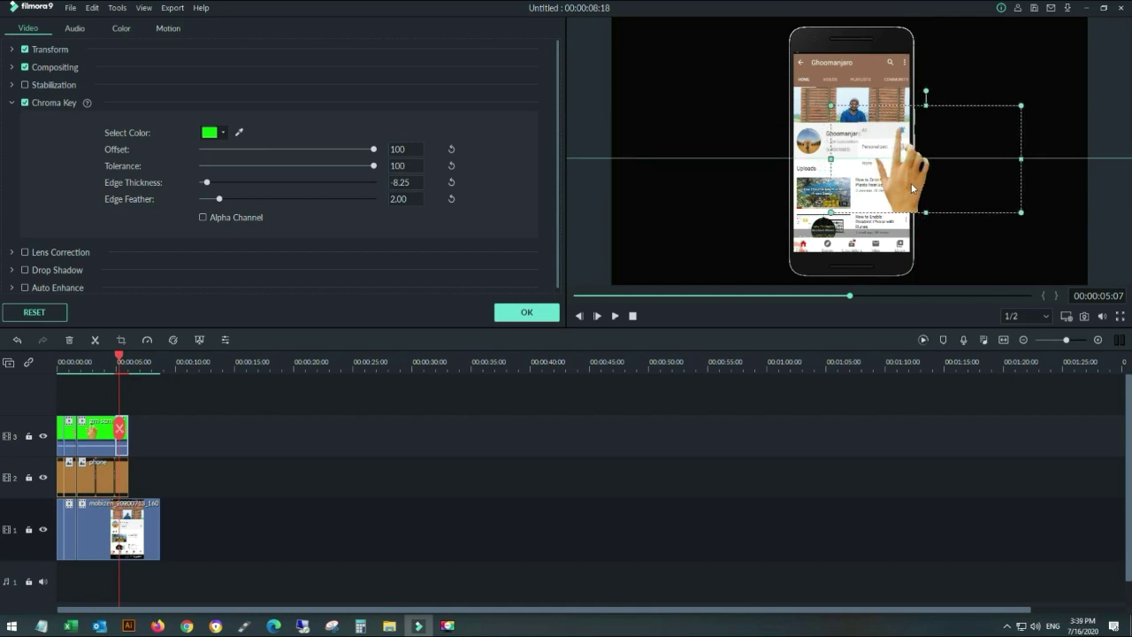
left_click_drag(913, 182, 913, 182)
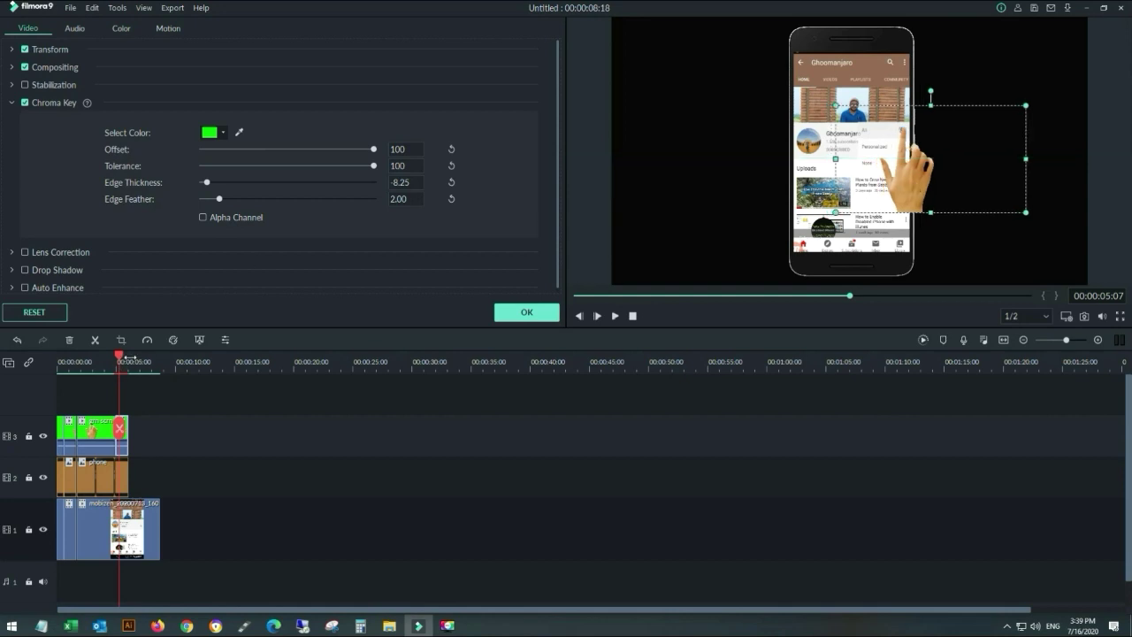
Step: Extend the phone clip on track 2 to the end of the mobizen recording and close the clip settings
left_click_drag(120, 359, 99, 375)
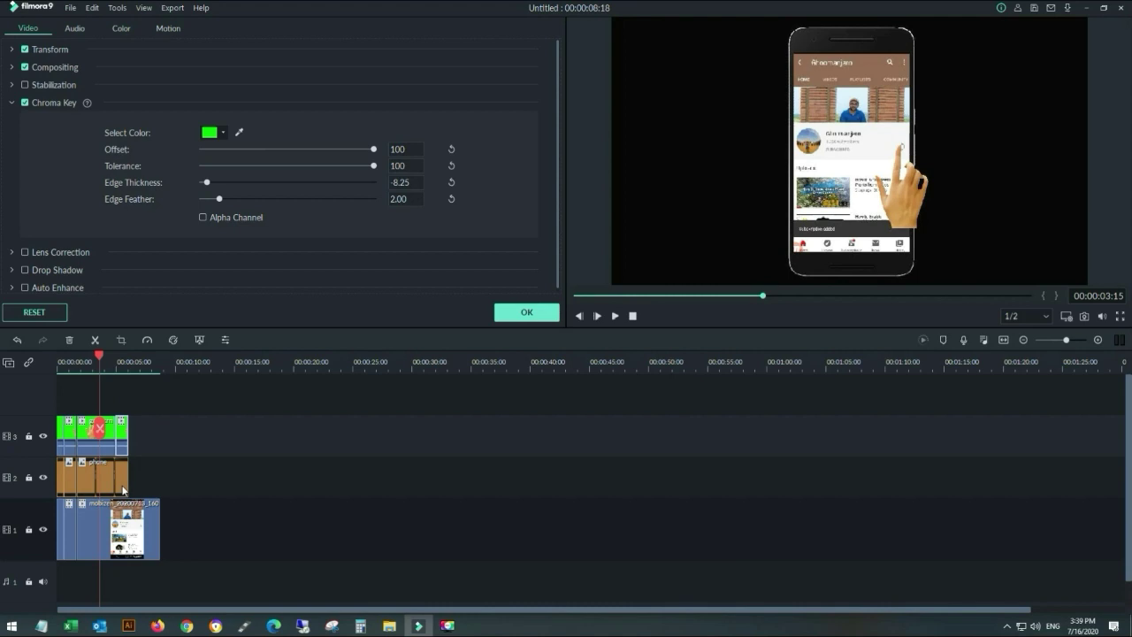
left_click(123, 489)
left_click_drag(129, 478, 161, 480)
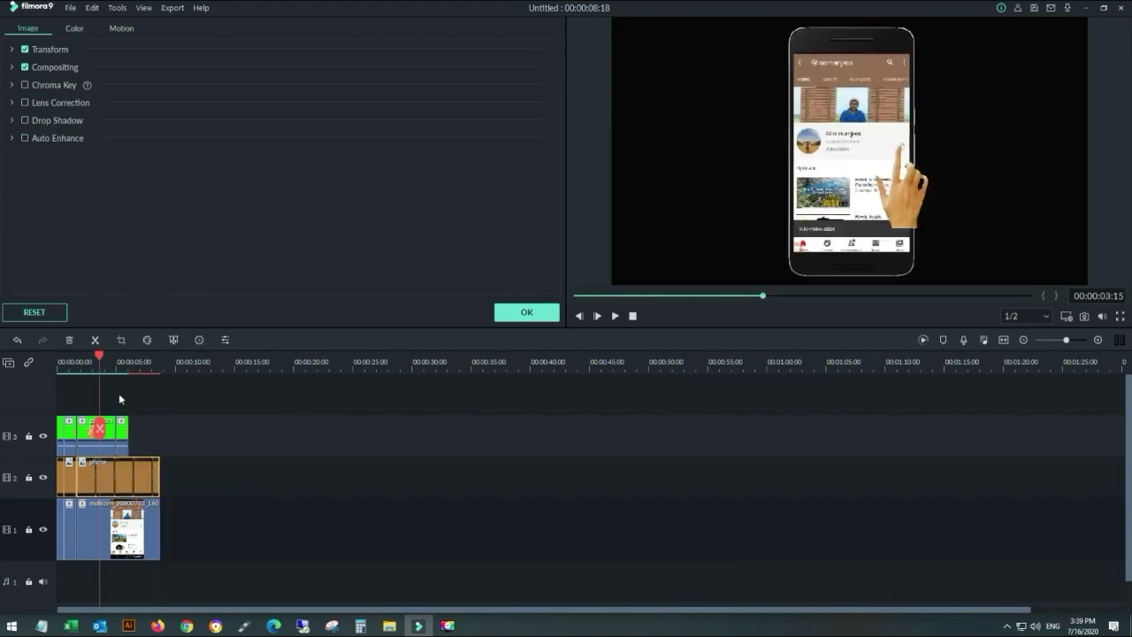
left_click_drag(101, 358, 159, 364)
left_click(517, 313)
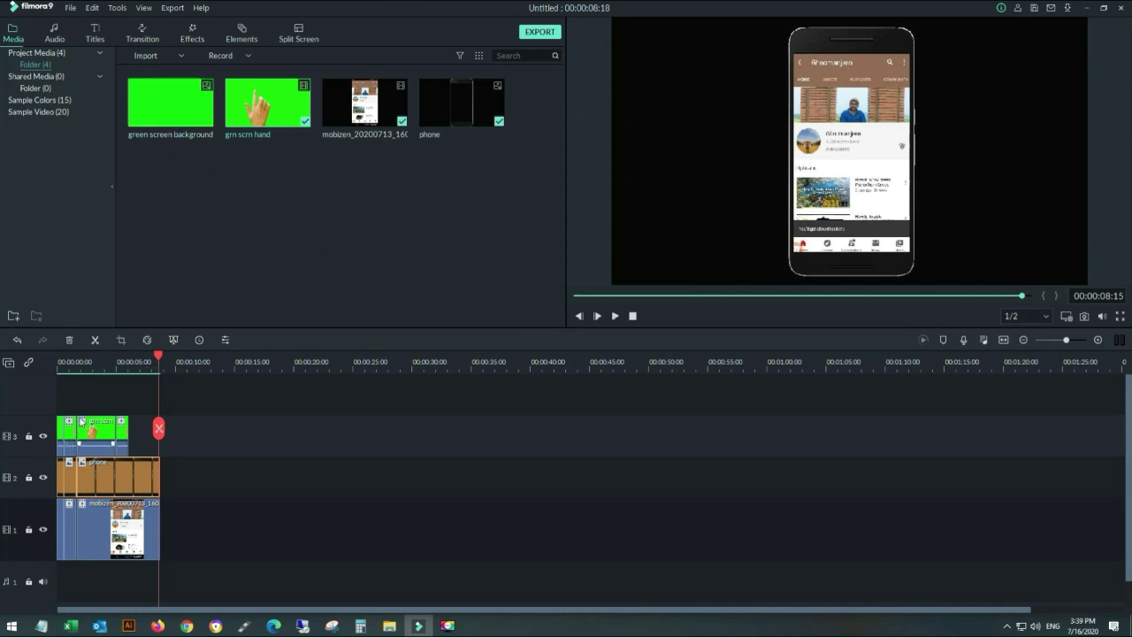
Step: Add a video track and move all hand, phone and mobizen clips up one track, leaving track 1 empty
scroll(79, 421, "down", 1)
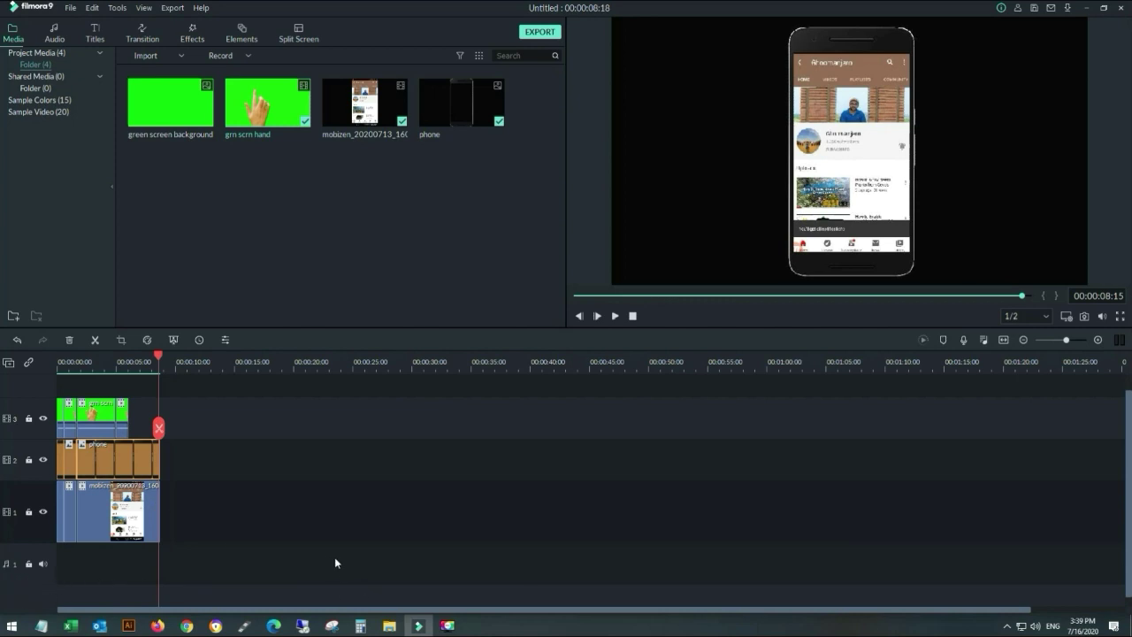
scroll(329, 556, "up", 1)
right_click(28, 402)
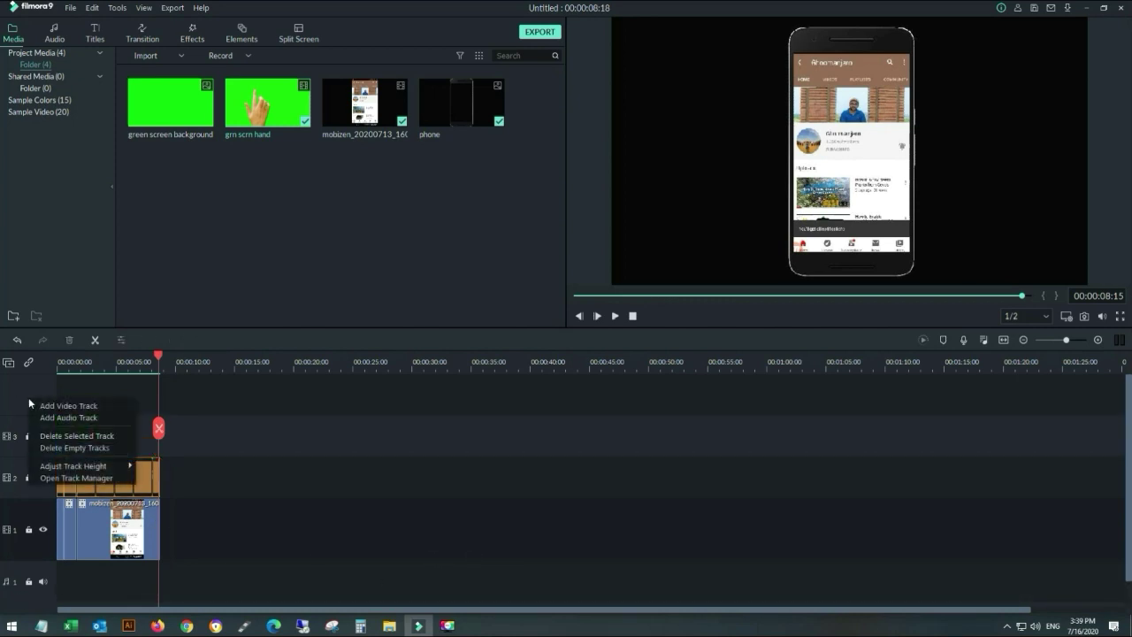
left_click(44, 404)
scroll(292, 451, "down", 1)
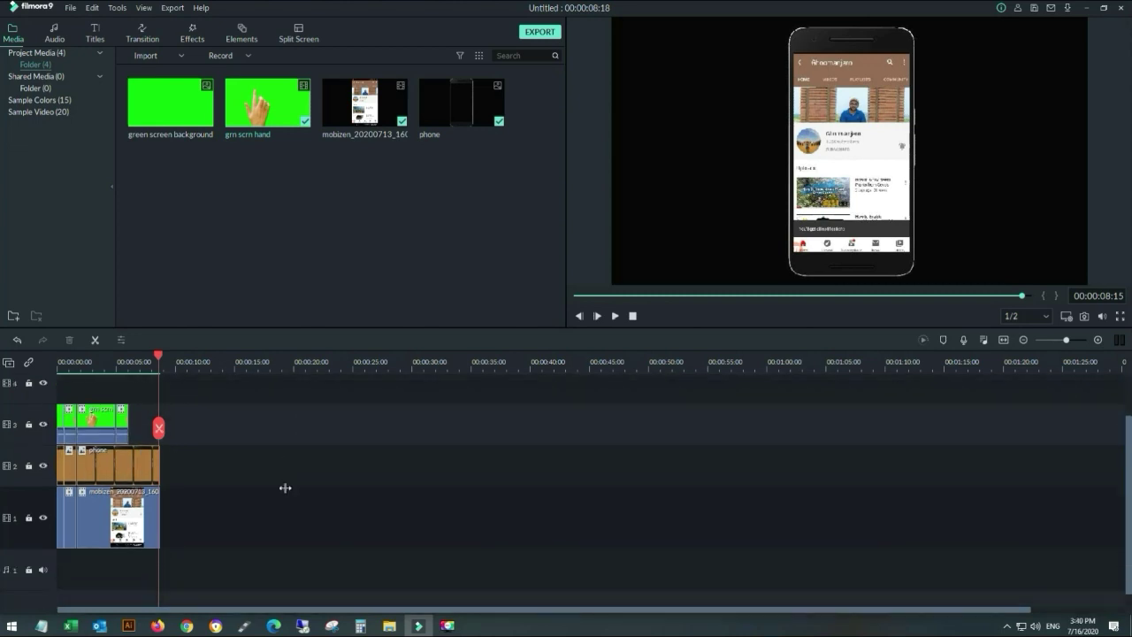
left_click_drag(297, 531, 79, 407)
scroll(371, 483, "up", 3)
left_click_drag(93, 467, 97, 430)
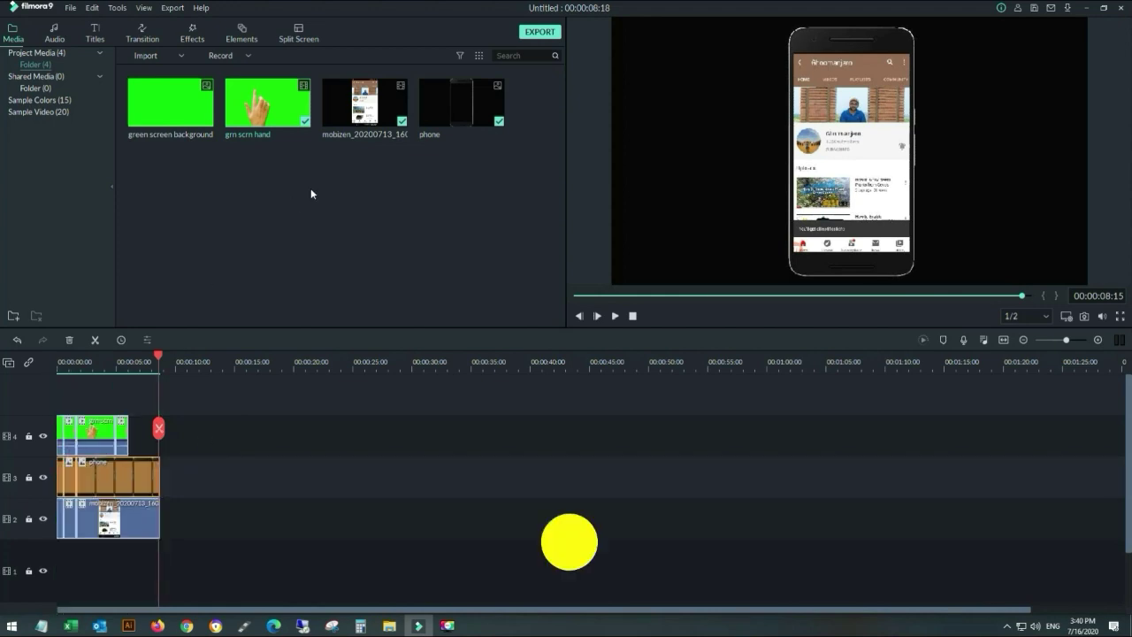
Step: Place the green screen background image at the start of track 1
left_click_drag(171, 130, 66, 574)
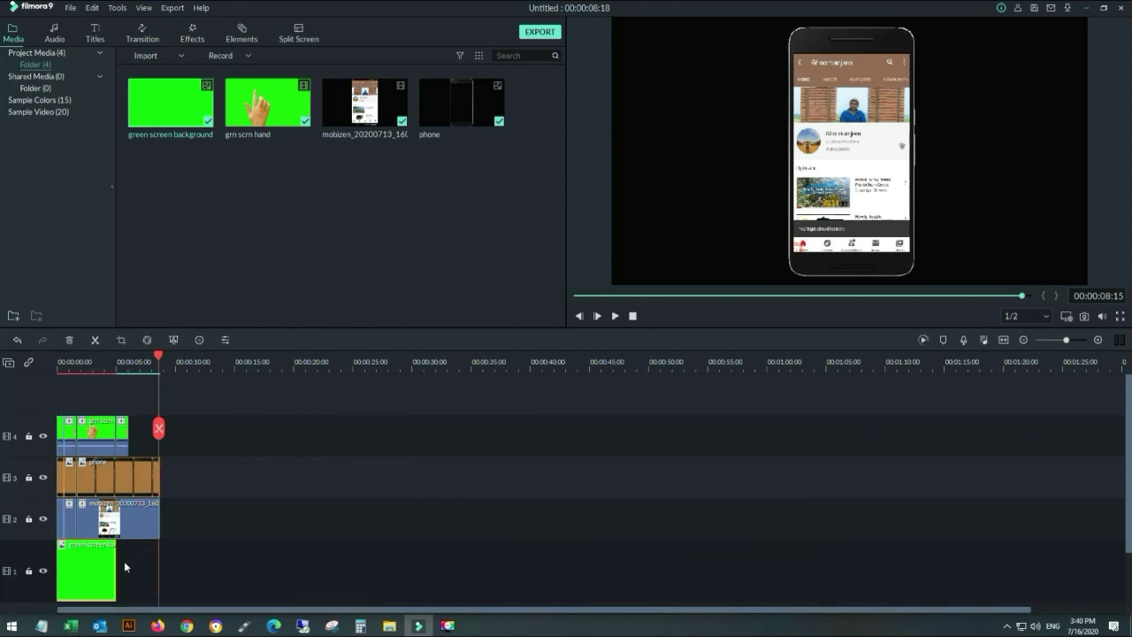
Step: Extend the green screen background clip on track 1 to the end of the phone and mobizen clips
left_click_drag(115, 570, 156, 571)
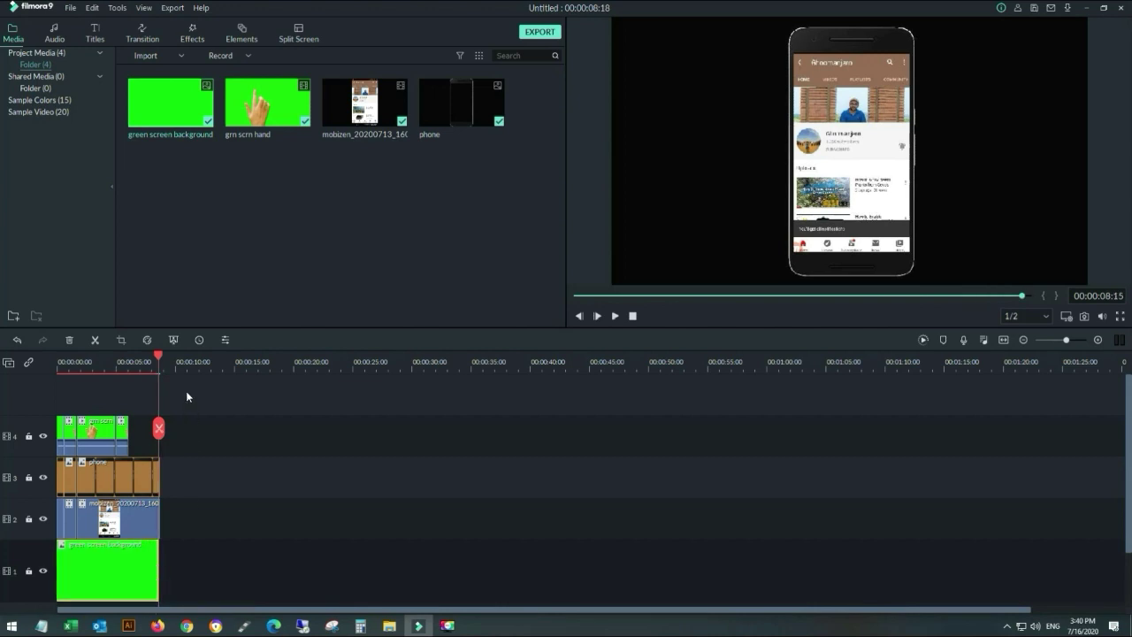
left_click_drag(160, 357, 233, 393)
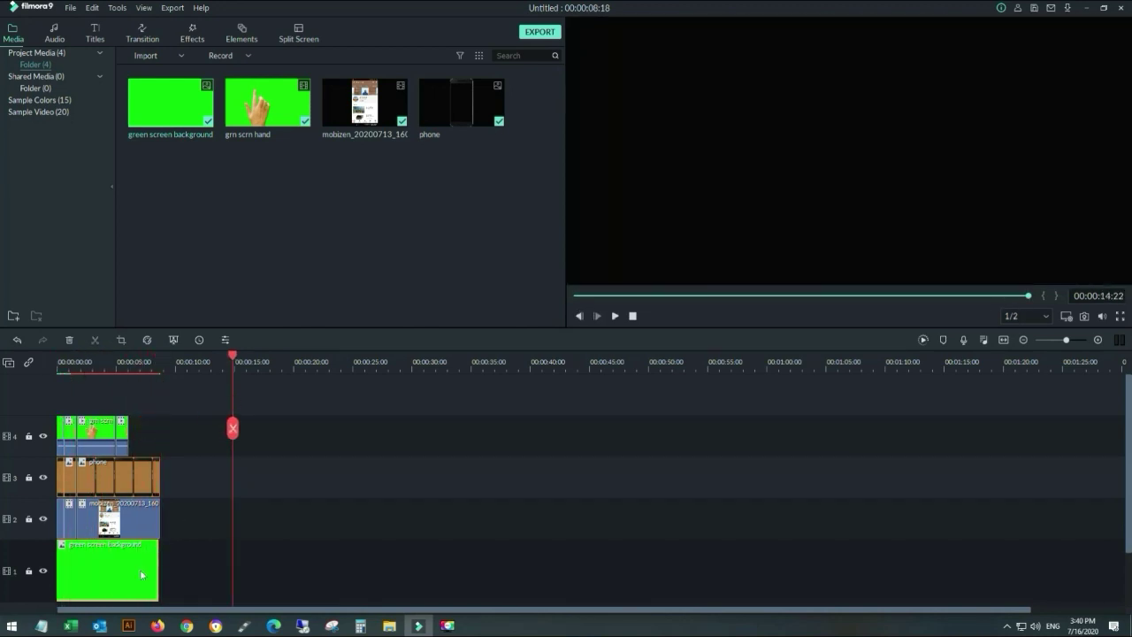
left_click_drag(160, 564, 163, 563)
Step: Render the timeline preview and play the animation from the start
left_click_drag(232, 357, 41, 385)
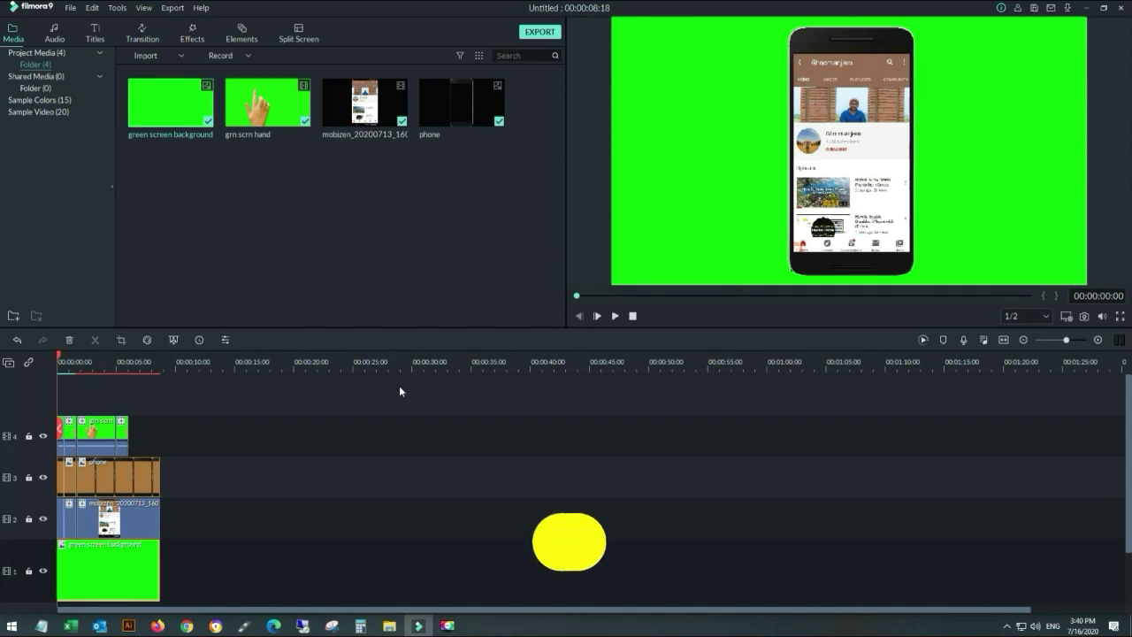
key("space")
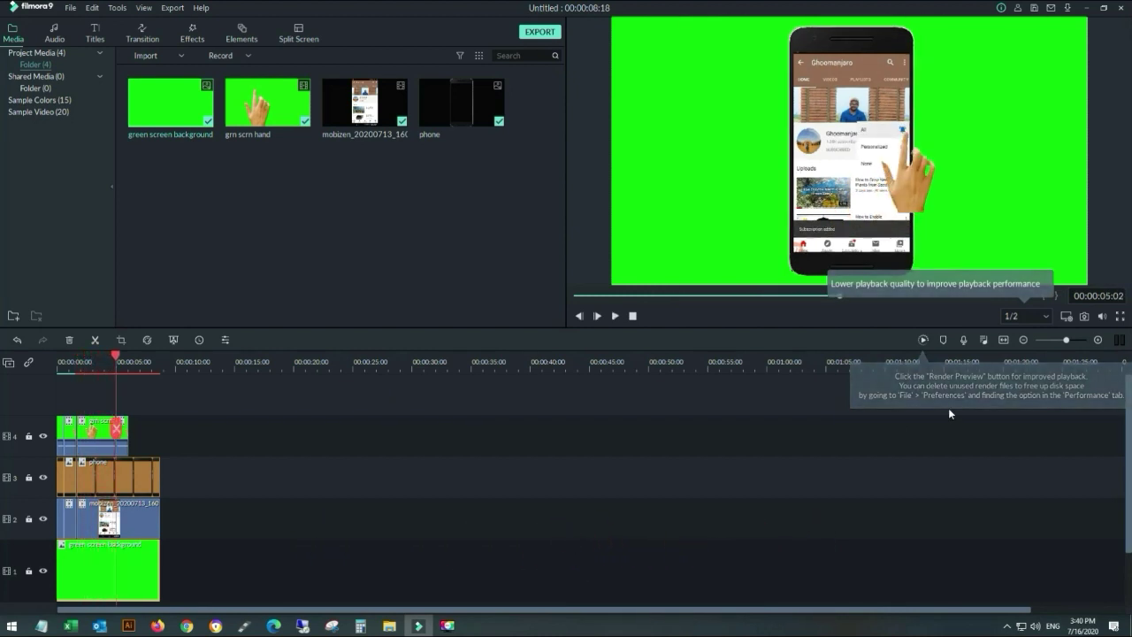
left_click(922, 340)
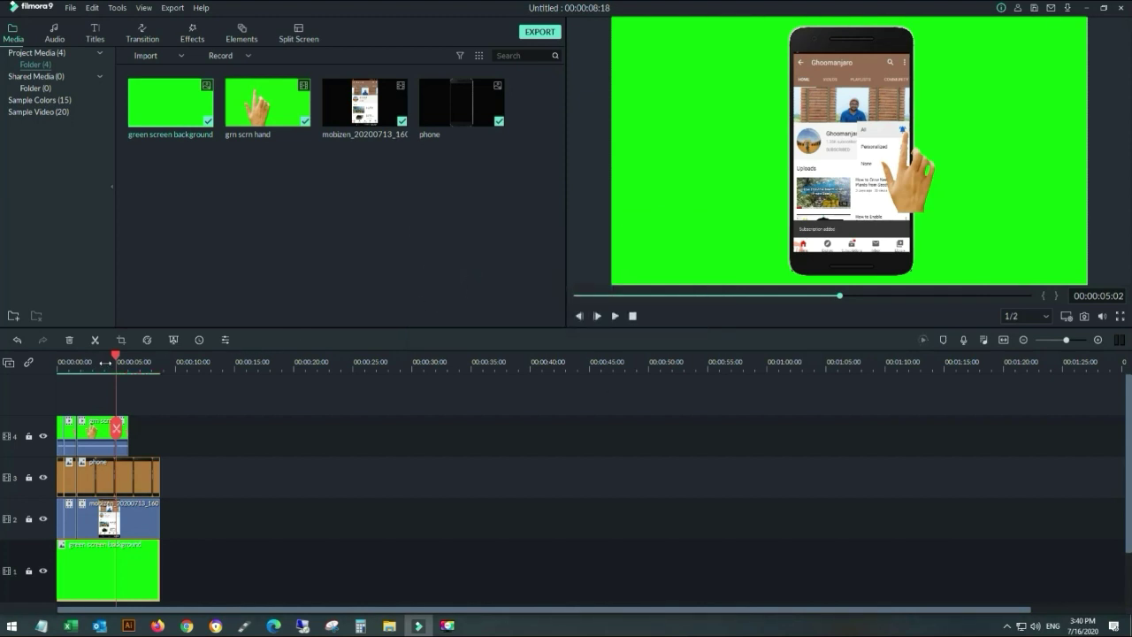
left_click(41, 361)
key("space")
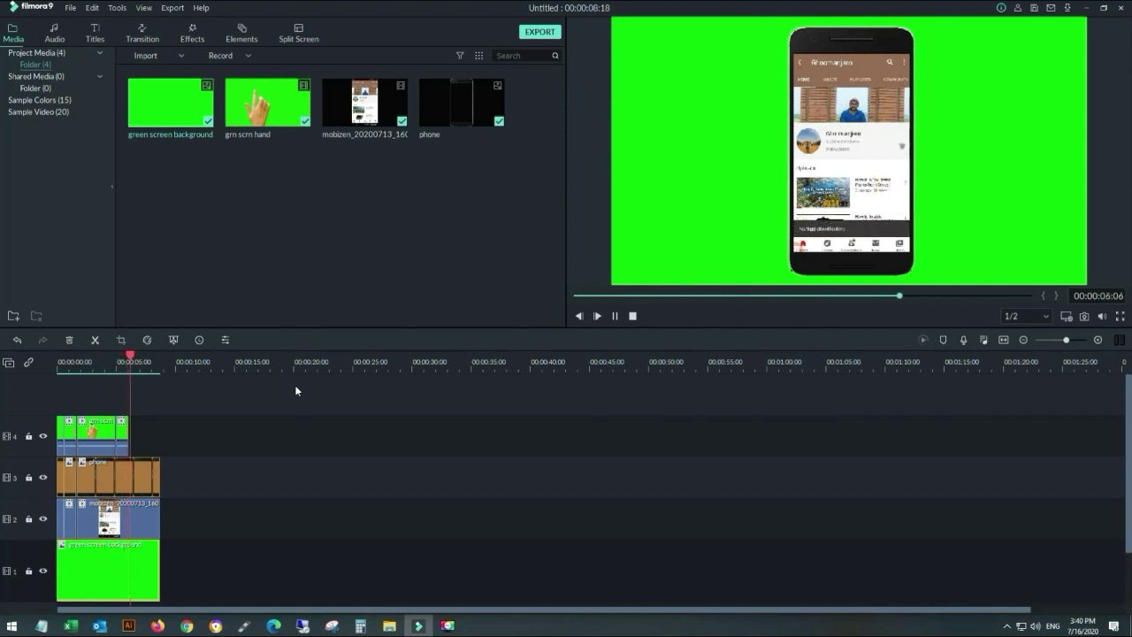
key("space")
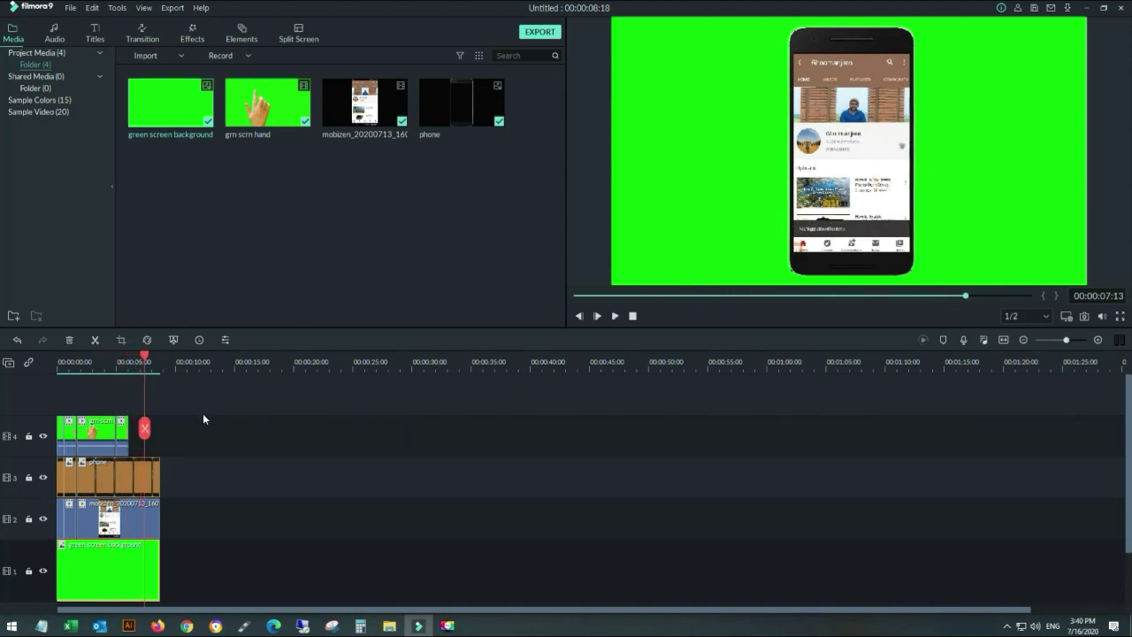
Step: Split the last hand segment on track 4 at 00:00:05:07
left_click(113, 436)
left_click_drag(146, 356, 119, 355)
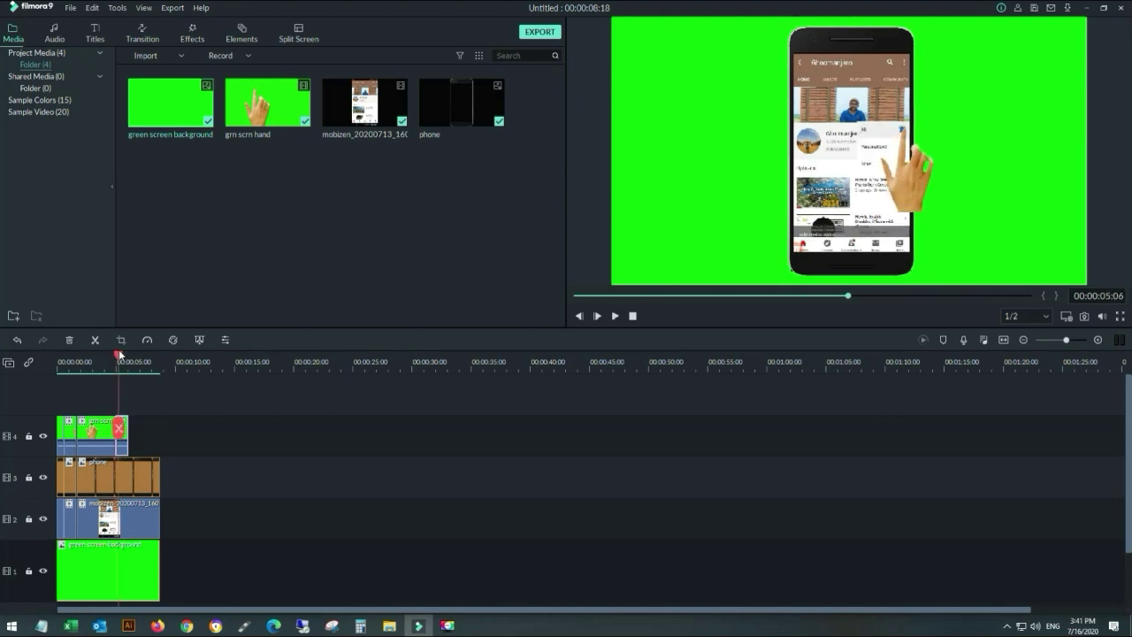
left_click_drag(120, 355, 119, 354)
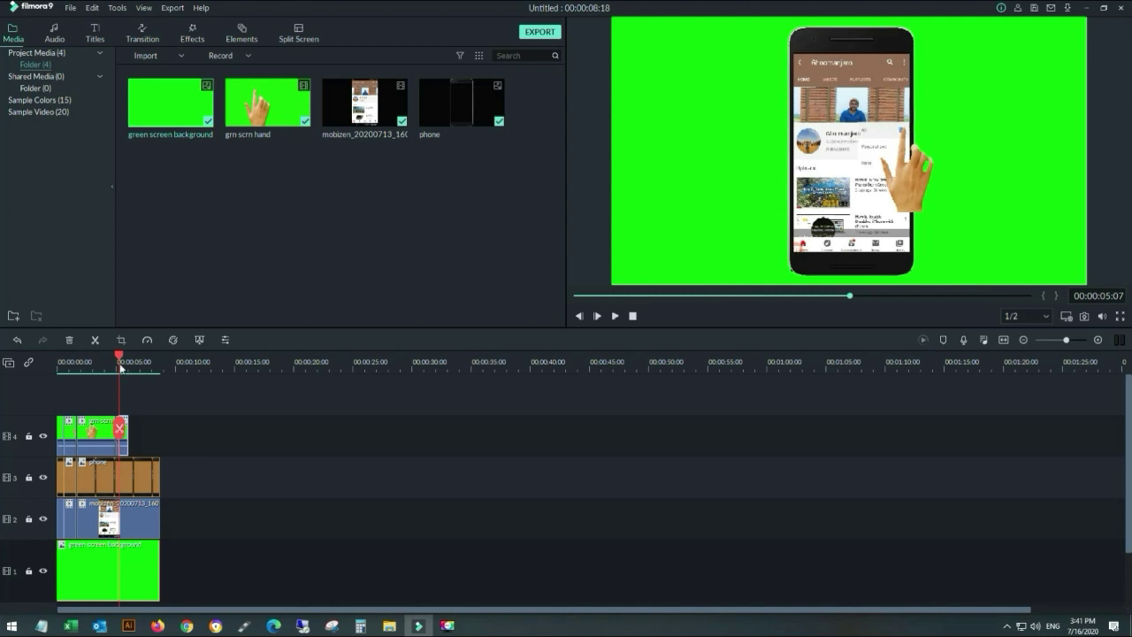
Step: Delete the short hand piece before the split, closing the gap with the remaining segment, and play the animation from the start
left_click(255, 360)
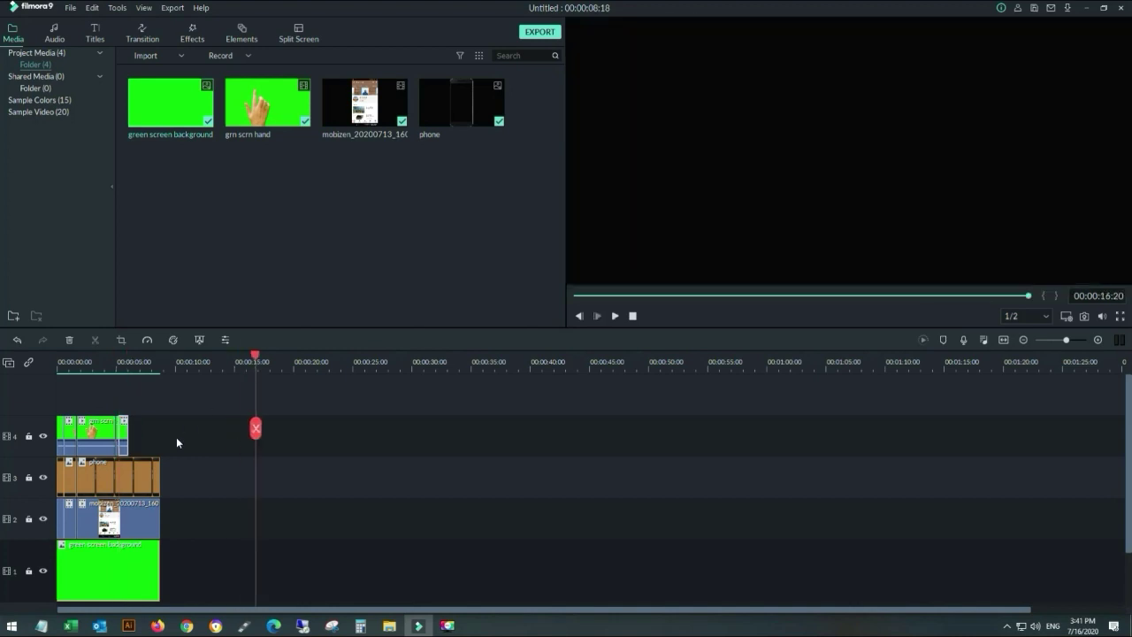
left_click_drag(135, 435, 176, 435)
left_click(119, 436)
key("ctrl+z")
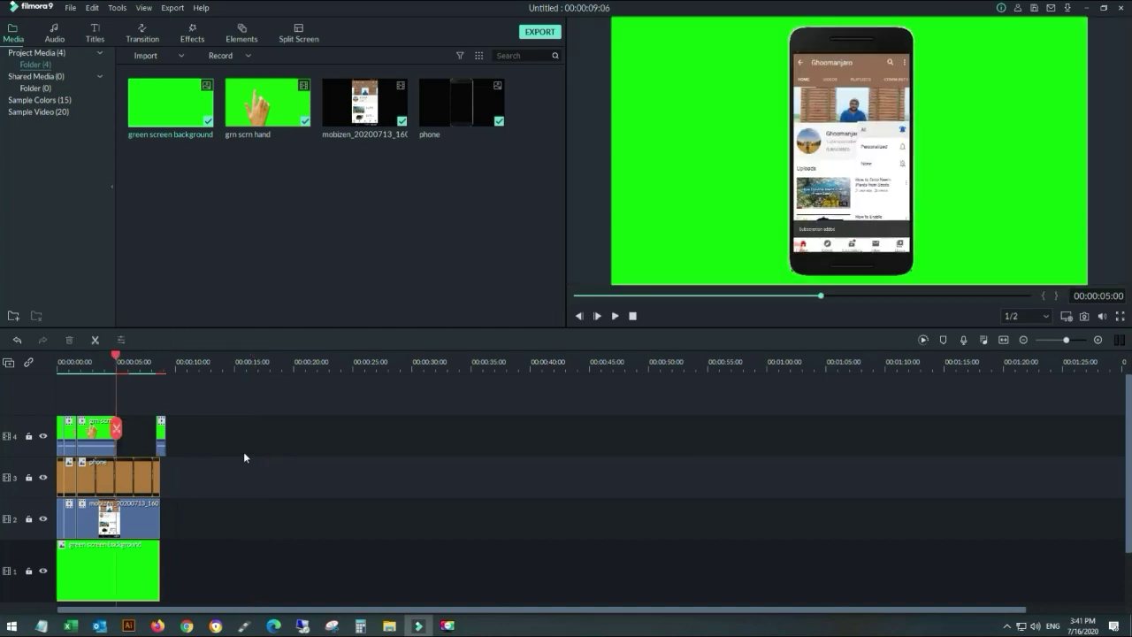
left_click_drag(118, 362, 239, 362)
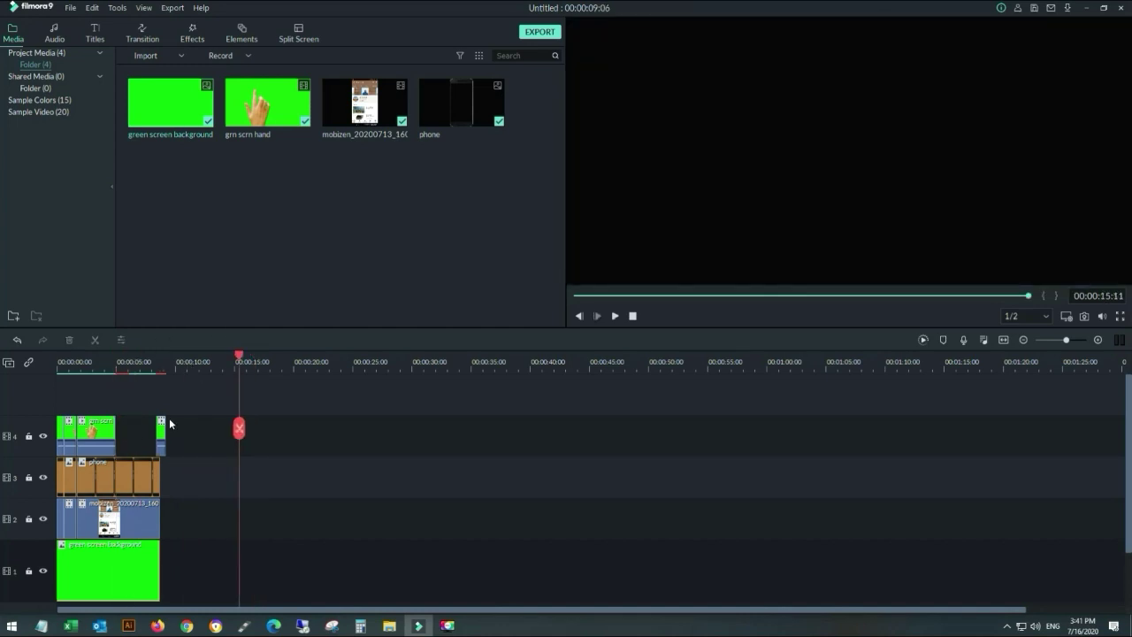
left_click_drag(161, 433, 121, 433)
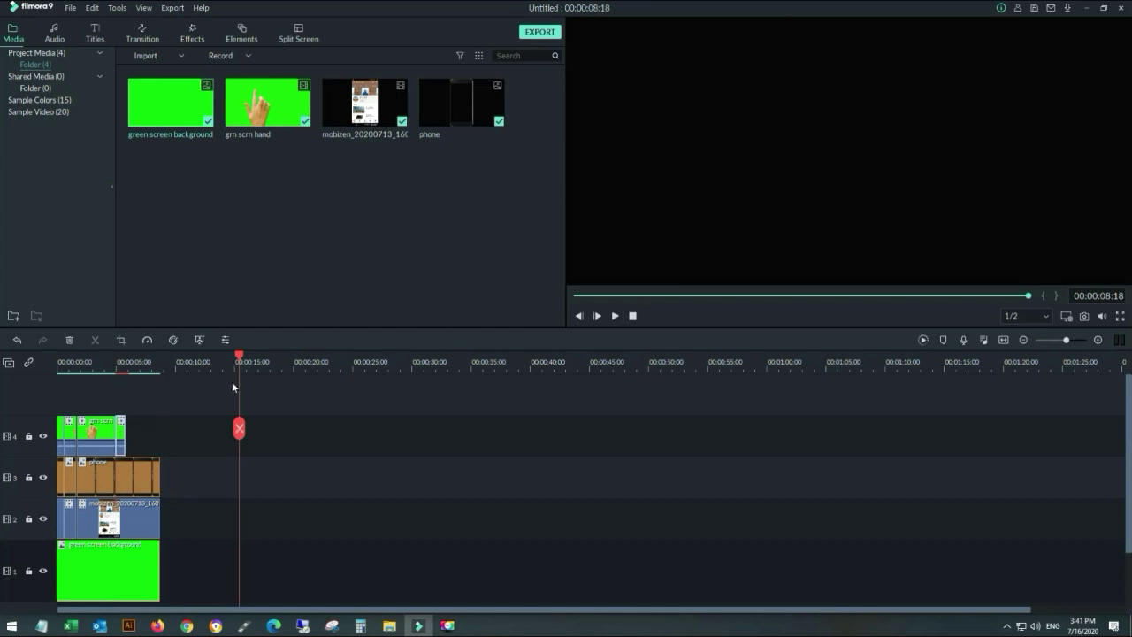
left_click_drag(240, 361, 56, 394)
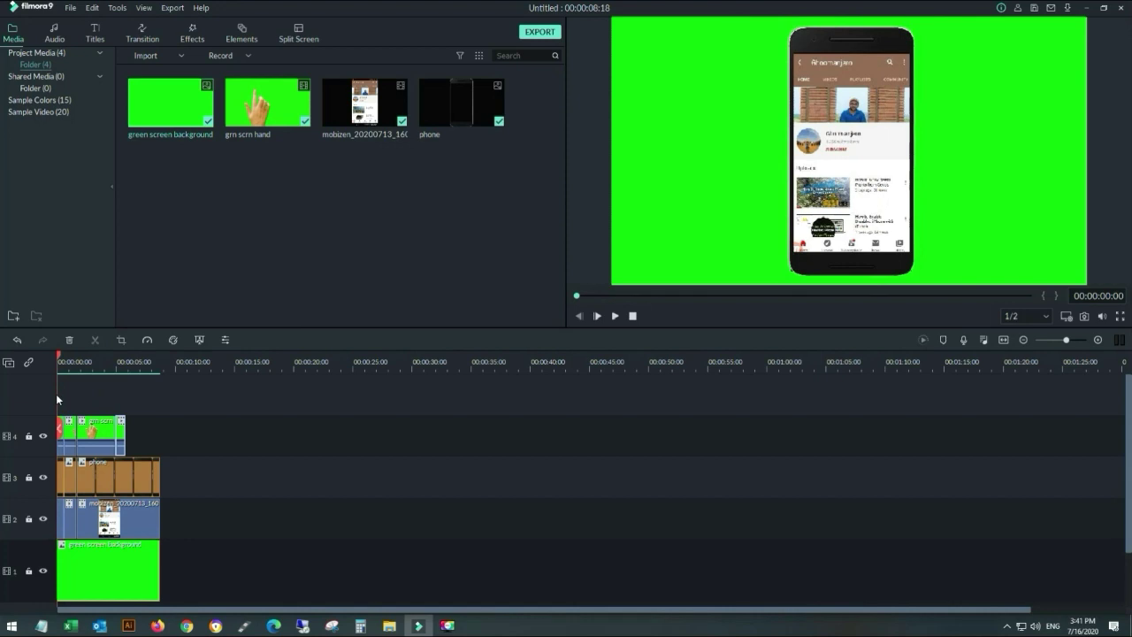
key("space")
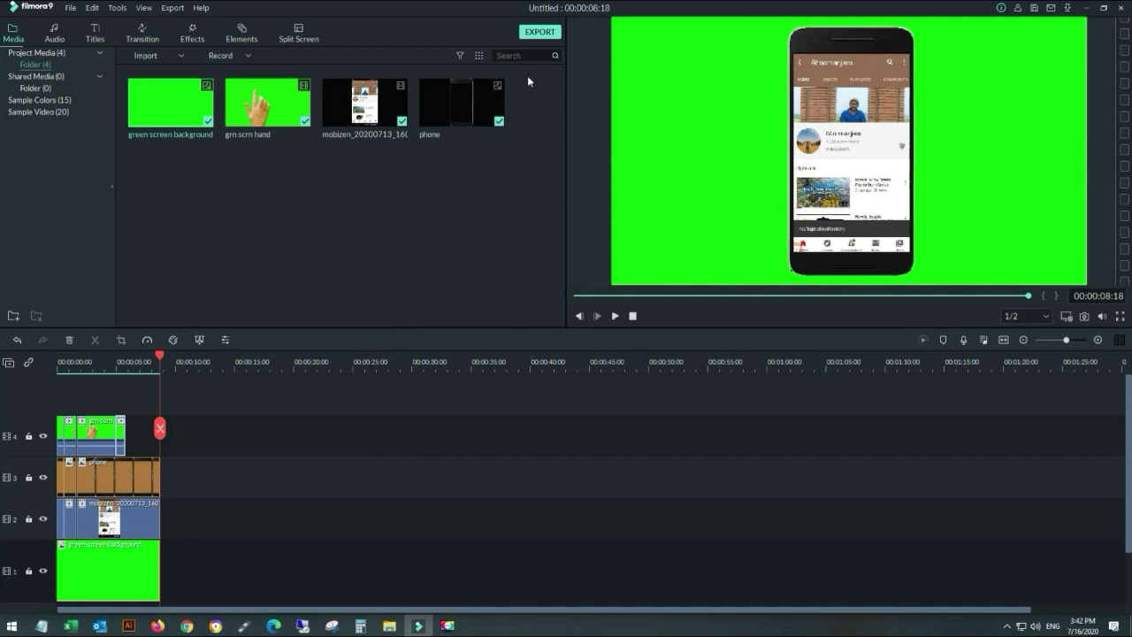
Step: Open the video export settings and set the save location to G:/subscribe/youtube green screen
left_click(540, 32)
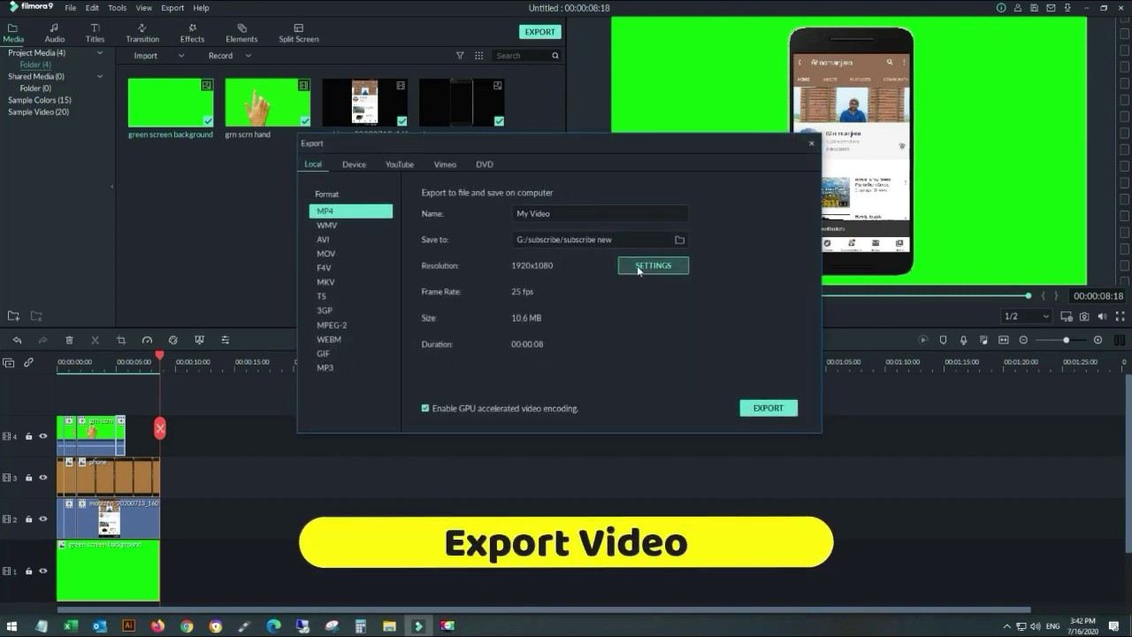
left_click(678, 242)
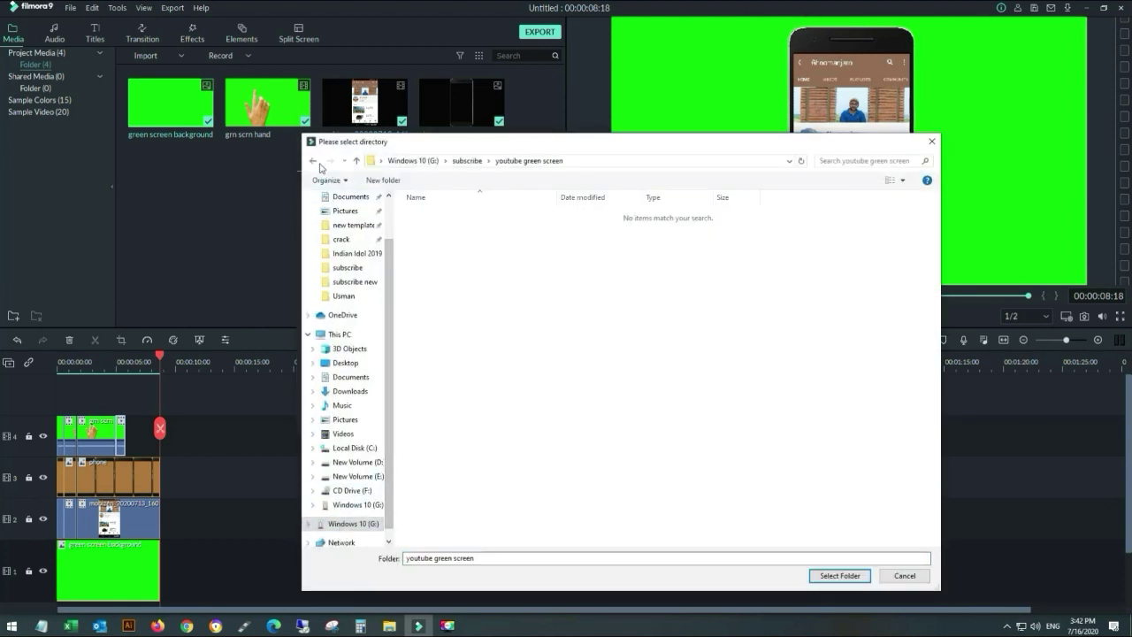
left_click(314, 162)
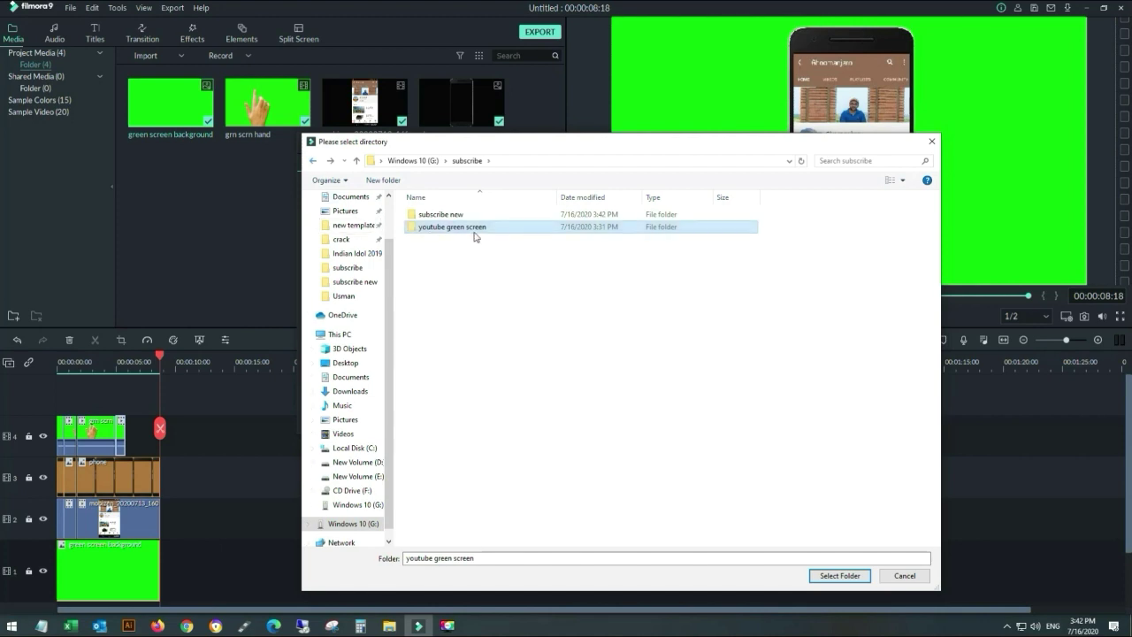
left_click(837, 576)
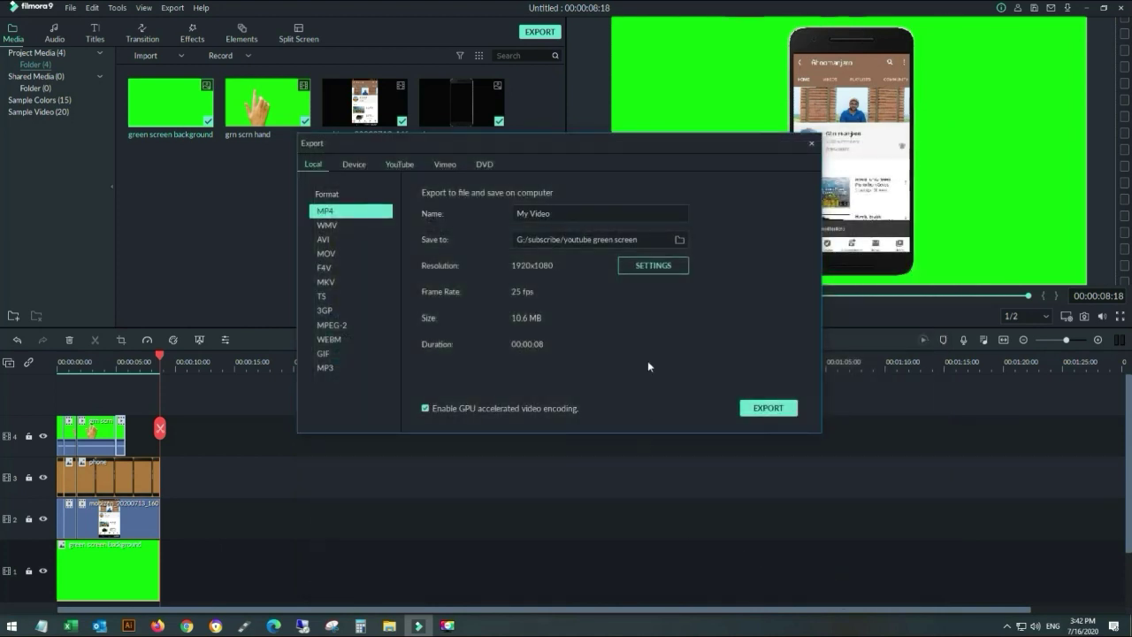
Step: Export the video as an MP4 named green screen subscribe and close the export windows
left_click_drag(562, 216, 496, 216)
type("green screen subscribe")
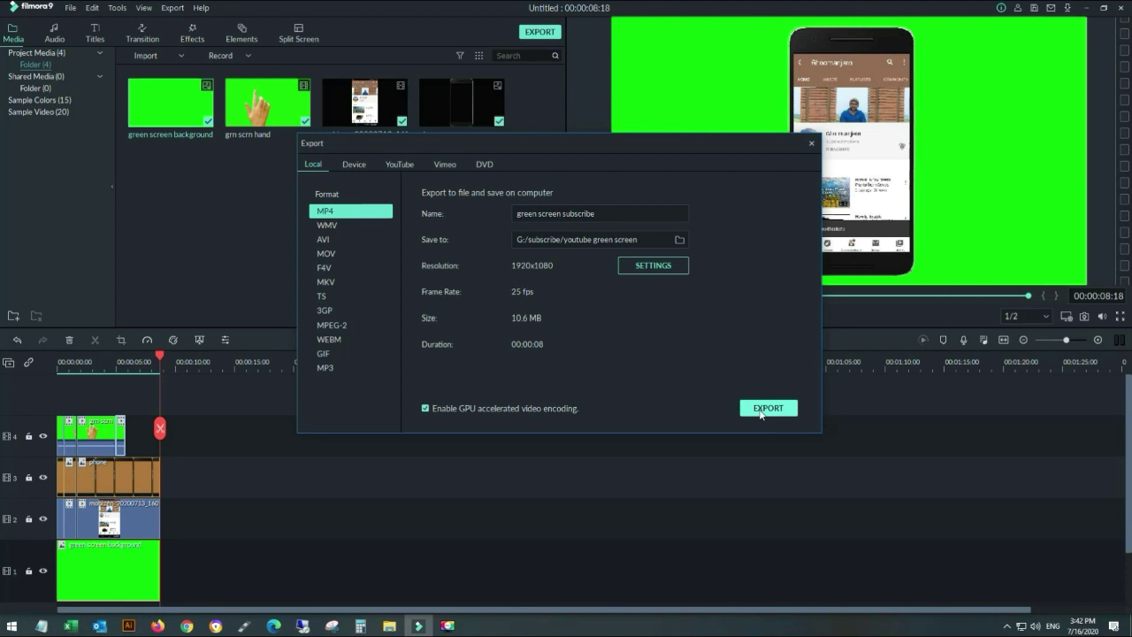
left_click(762, 410)
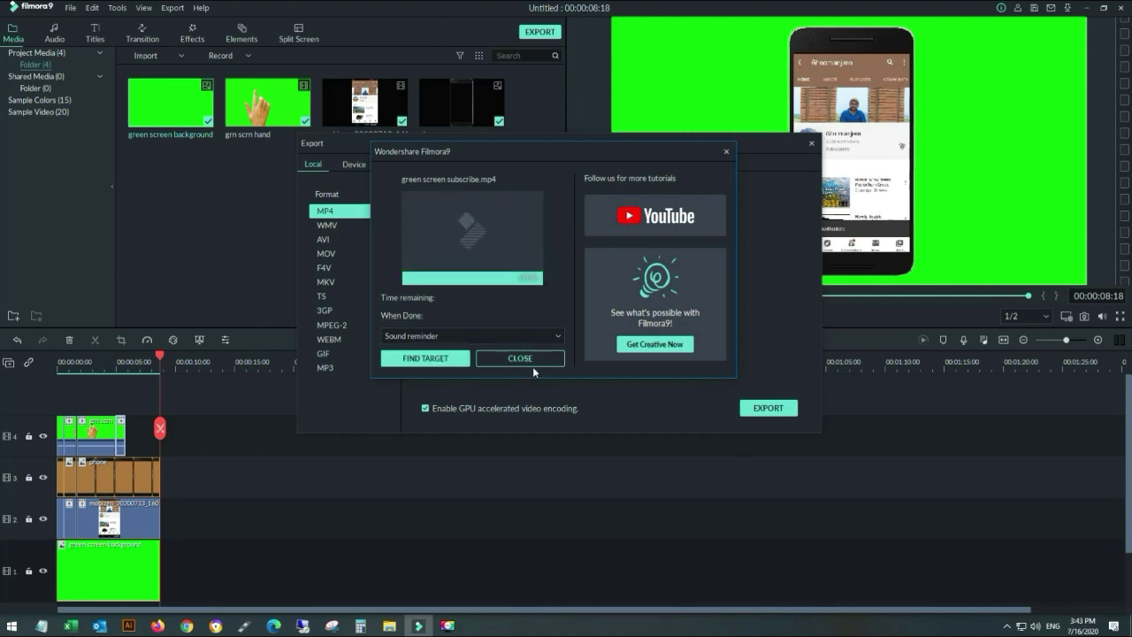
left_click(527, 359)
left_click(812, 143)
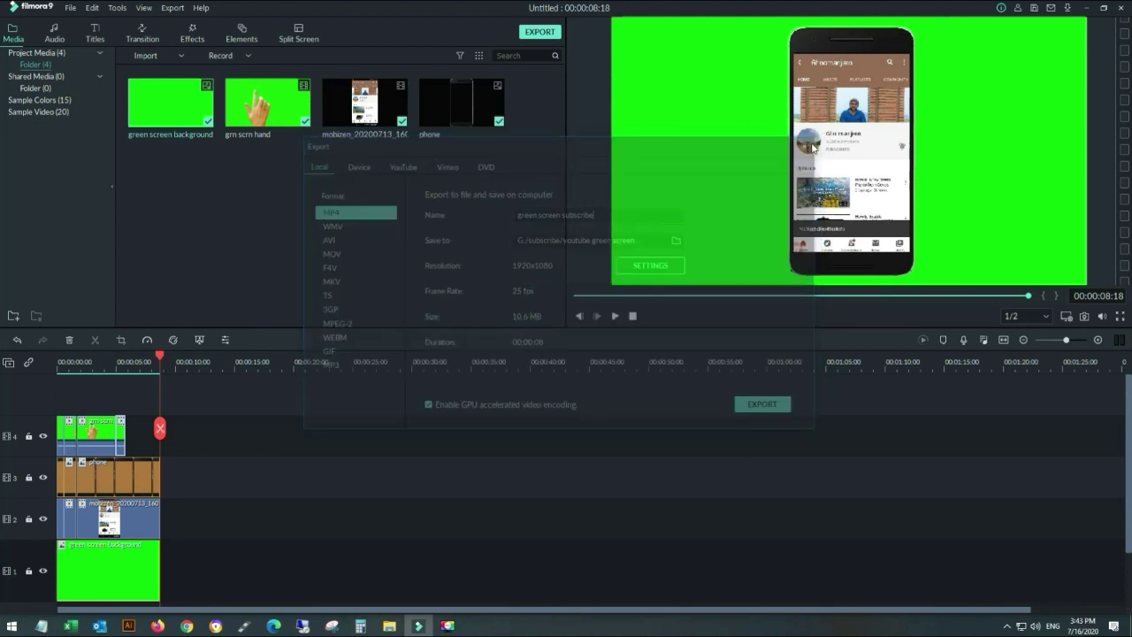
Step: Import green screen subscribe.mp4 into the project media and place it on track 3, well after the existing clips
right_click(381, 225)
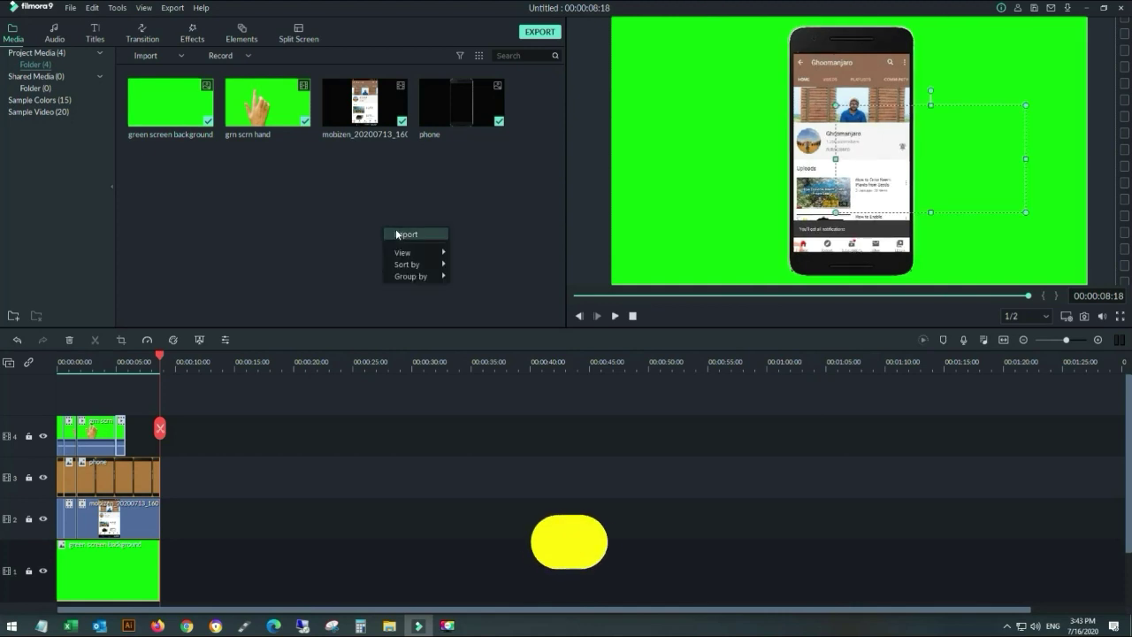
left_click(397, 233)
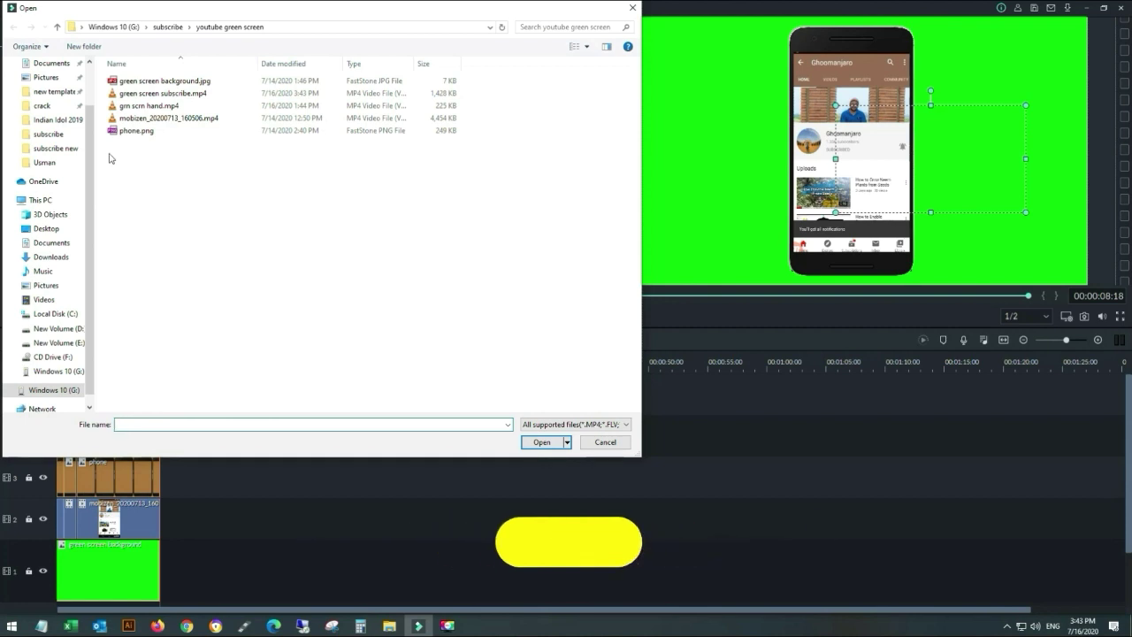
left_click(177, 92)
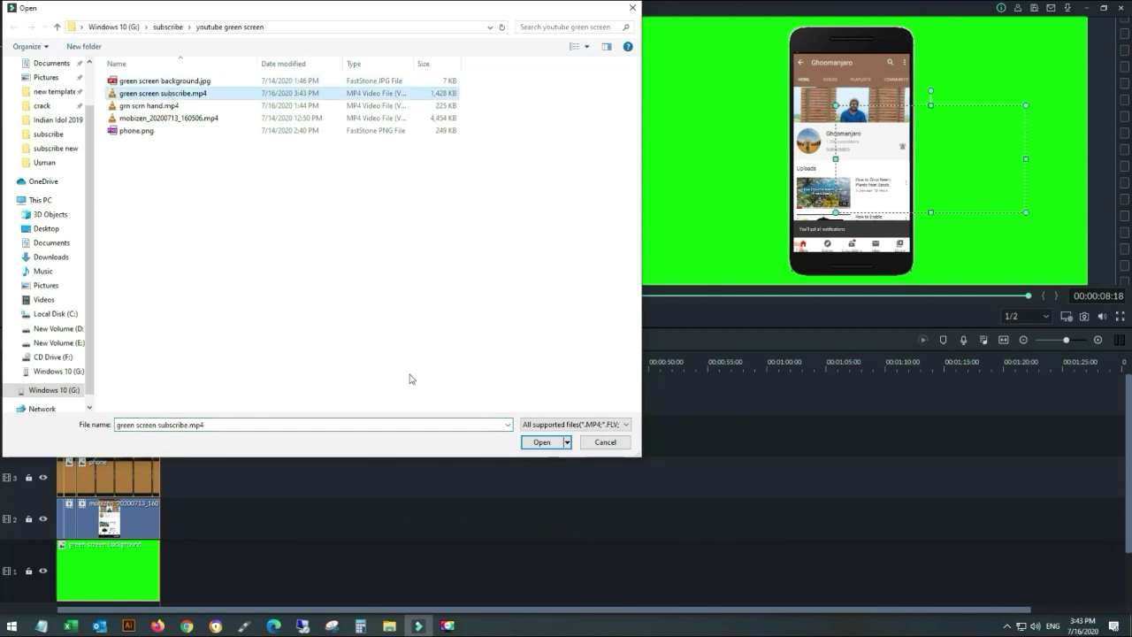
left_click(534, 441)
mouse_move(200, 203)
left_click_drag(193, 195, 455, 484)
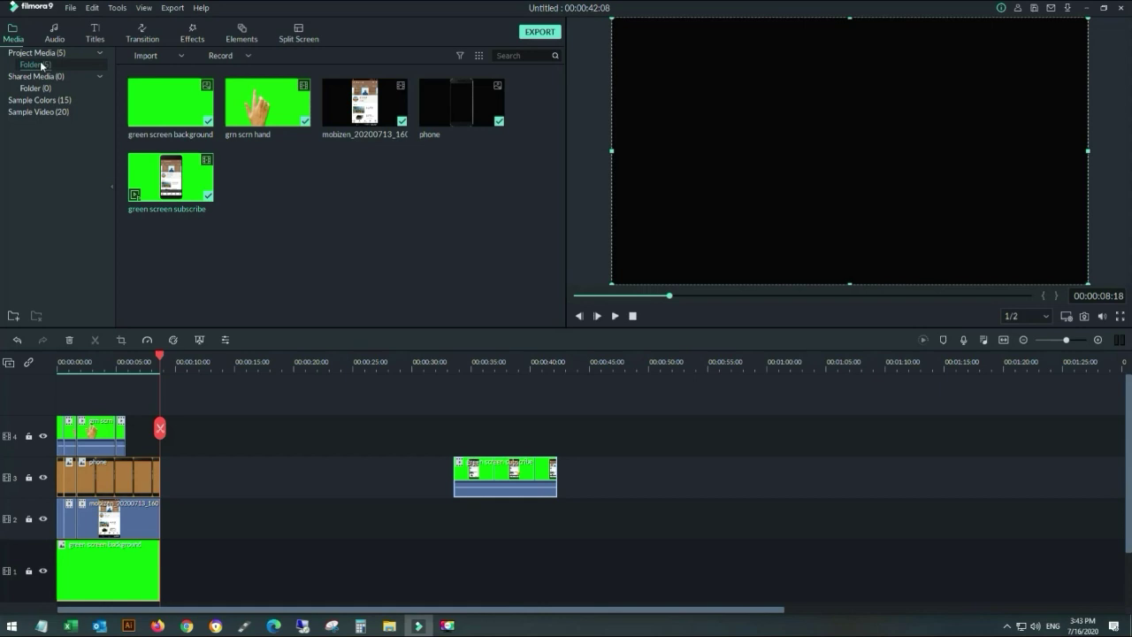
Step: Place the Cherry Blossom sample video on track 2, aligned with the start of the green screen subscribe clip above it
left_click(44, 111)
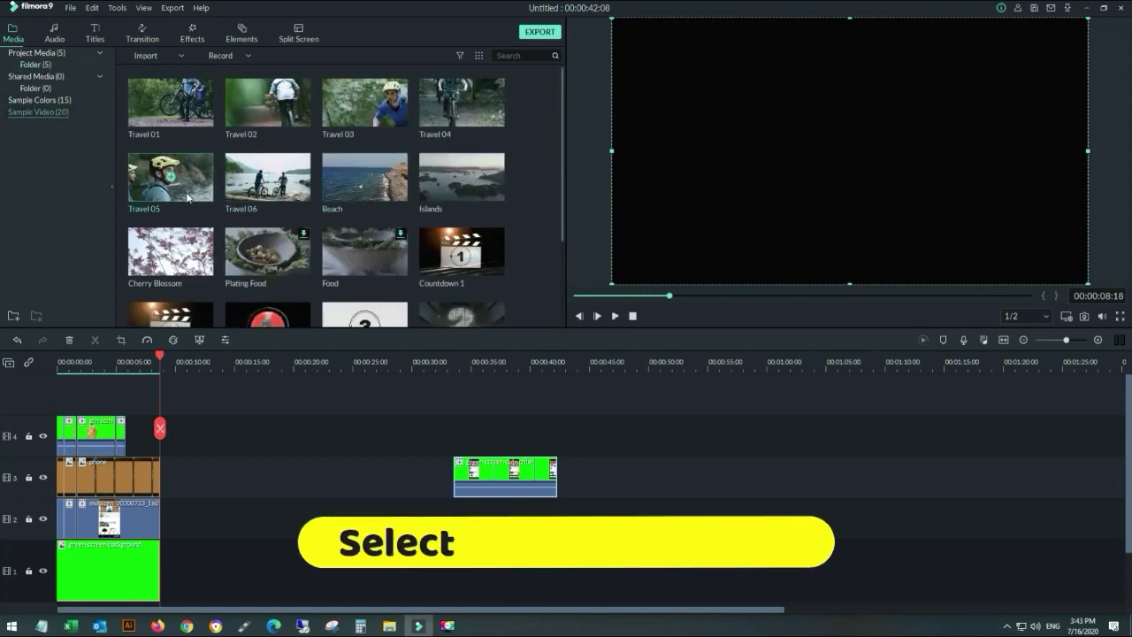
left_click_drag(190, 250, 482, 509)
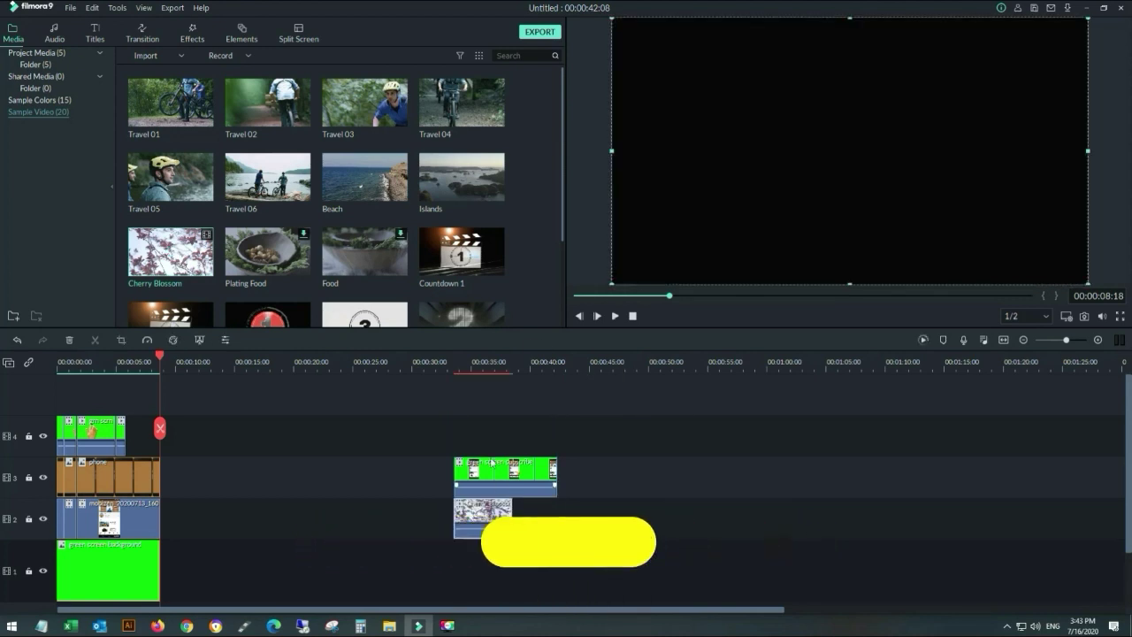
left_click(455, 376)
left_click_drag(452, 358, 478, 362)
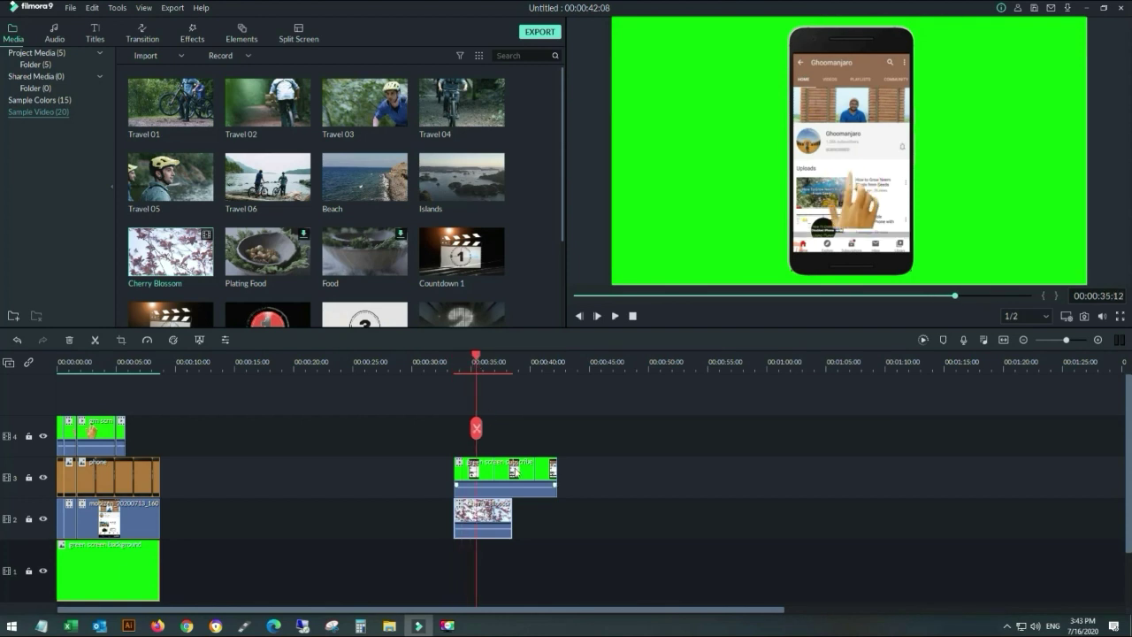
Step: Apply the Green Screen chroma key to the green screen subscribe clip and accept its settings
right_click(516, 469)
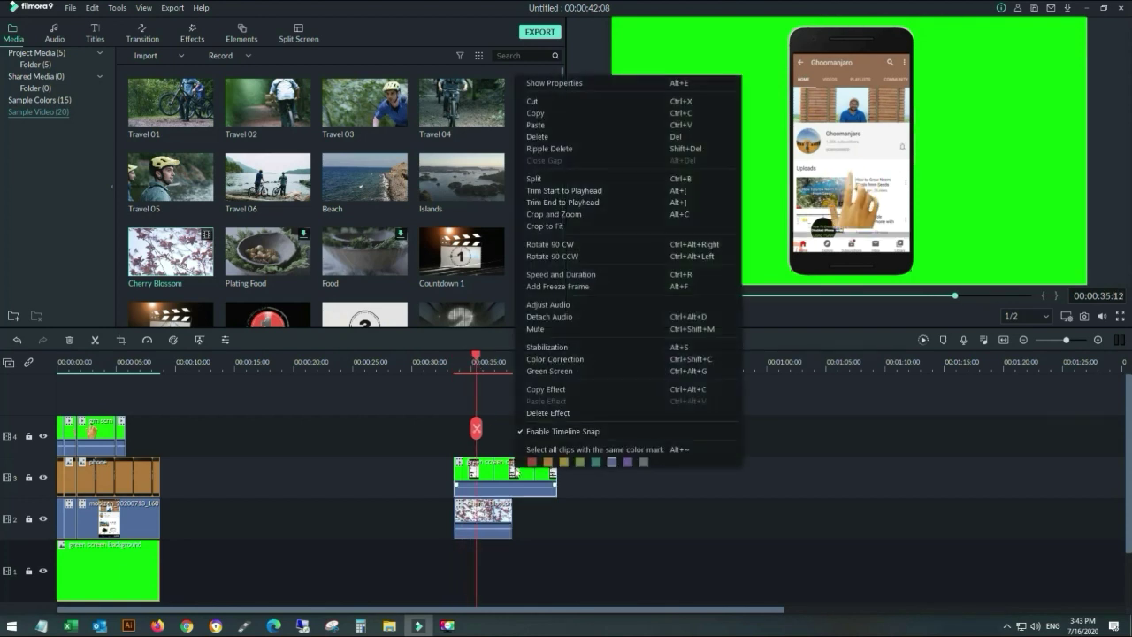
left_click(539, 374)
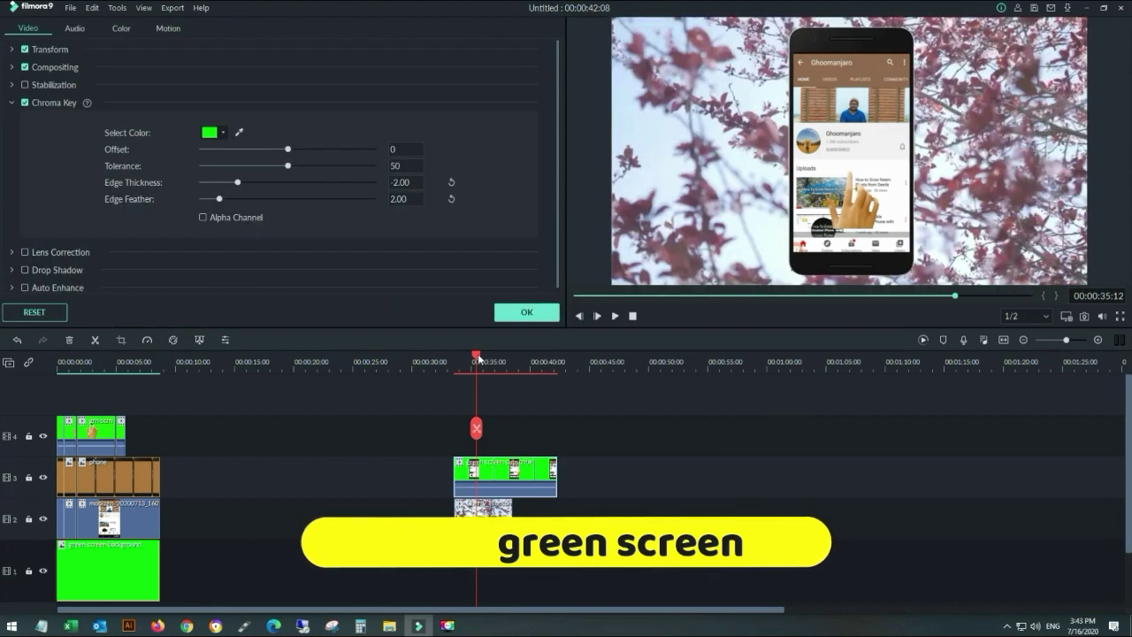
left_click_drag(477, 356, 502, 364)
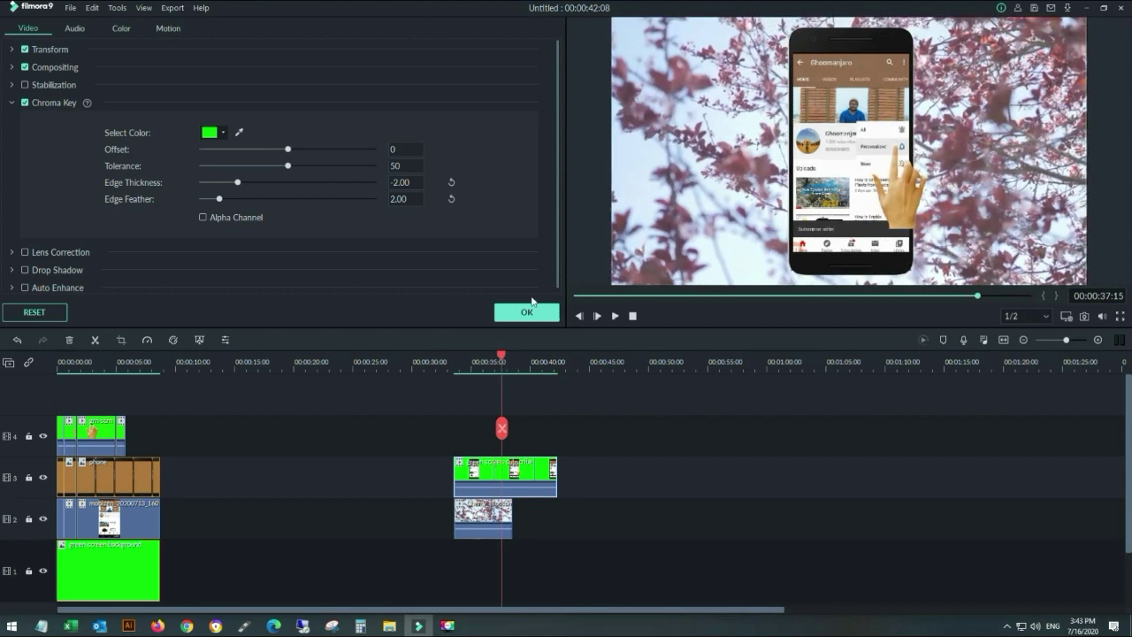
left_click(532, 314)
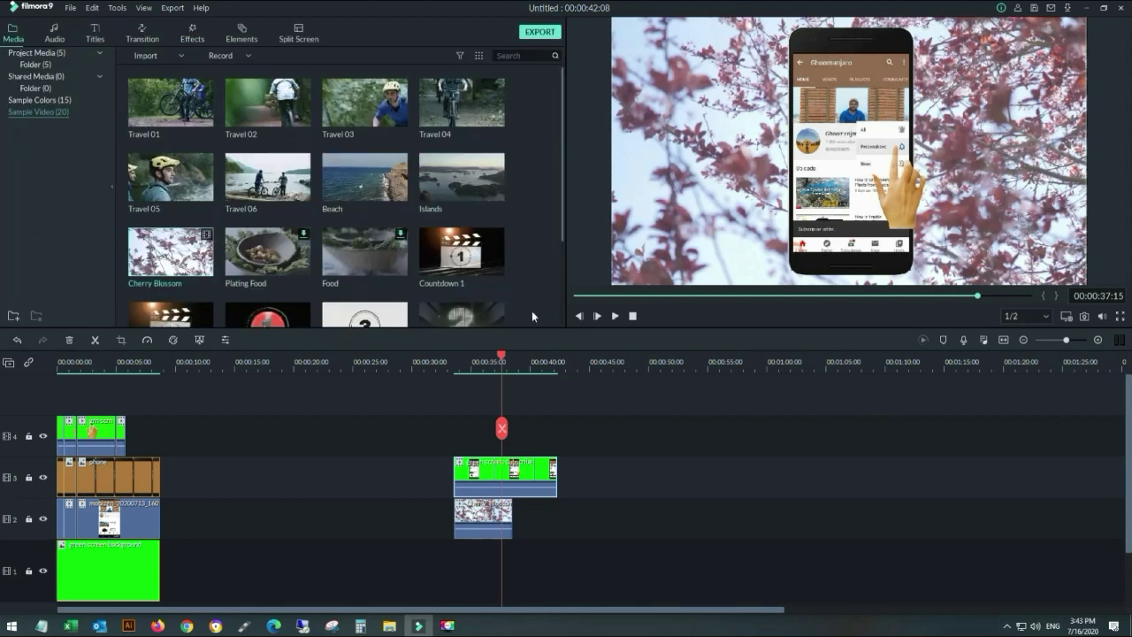
Step: Play the keyed subscribe animation over the Cherry Blossom footage from about 00:00:34:11
left_click(481, 360)
left_click_drag(481, 357, 465, 358)
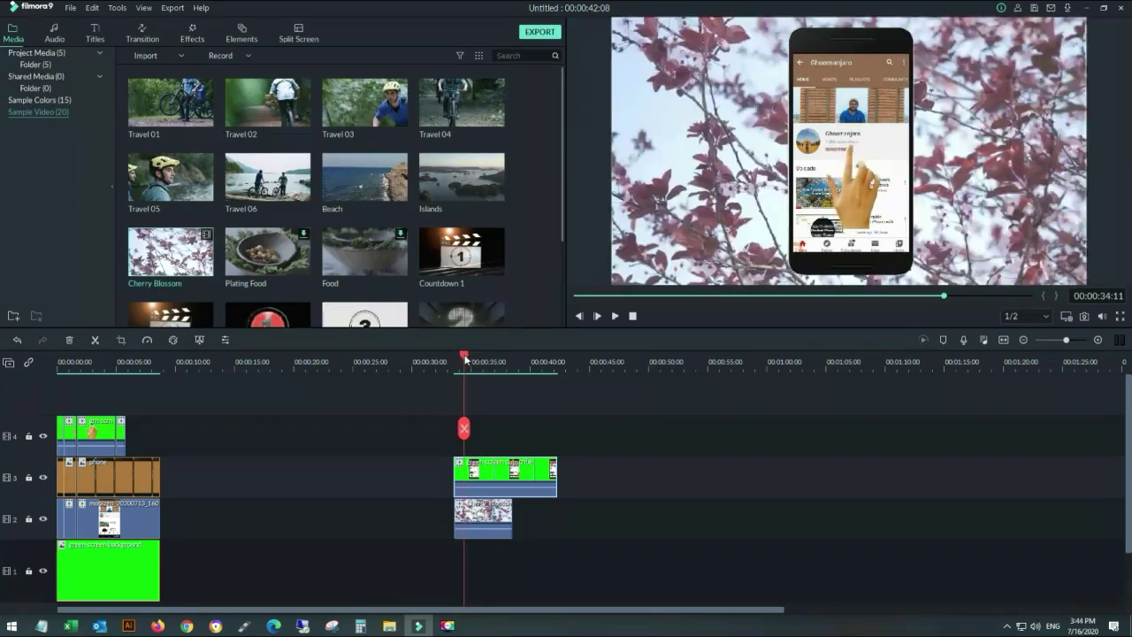
key("space")
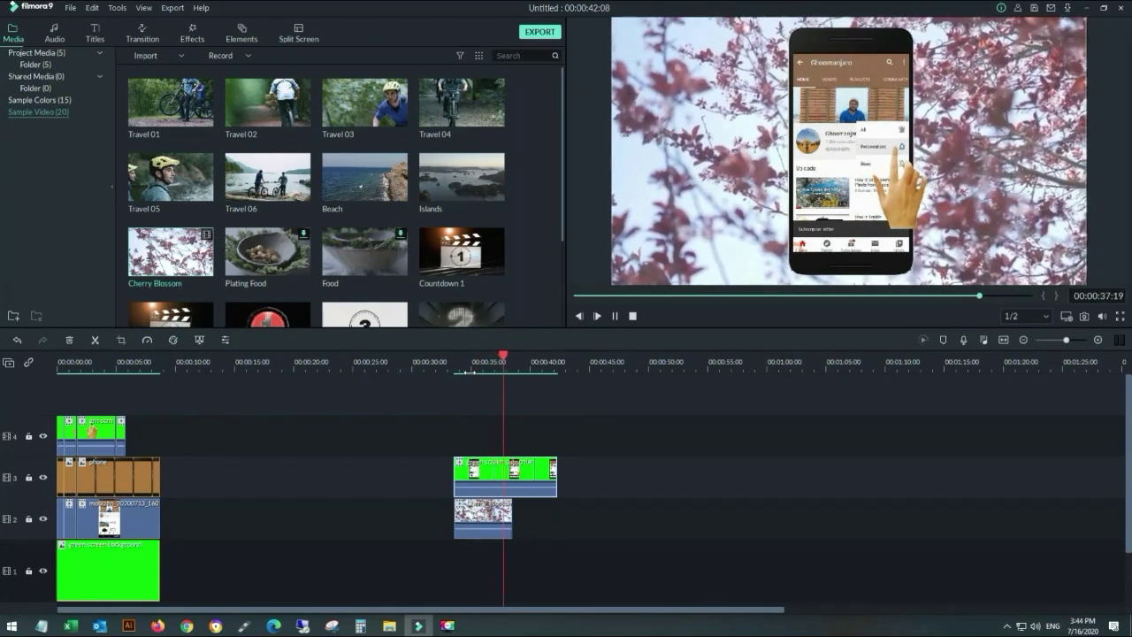
Step: Stop the playback and add a second Cherry Blossom clip on track 2, directly after the first one
key("space")
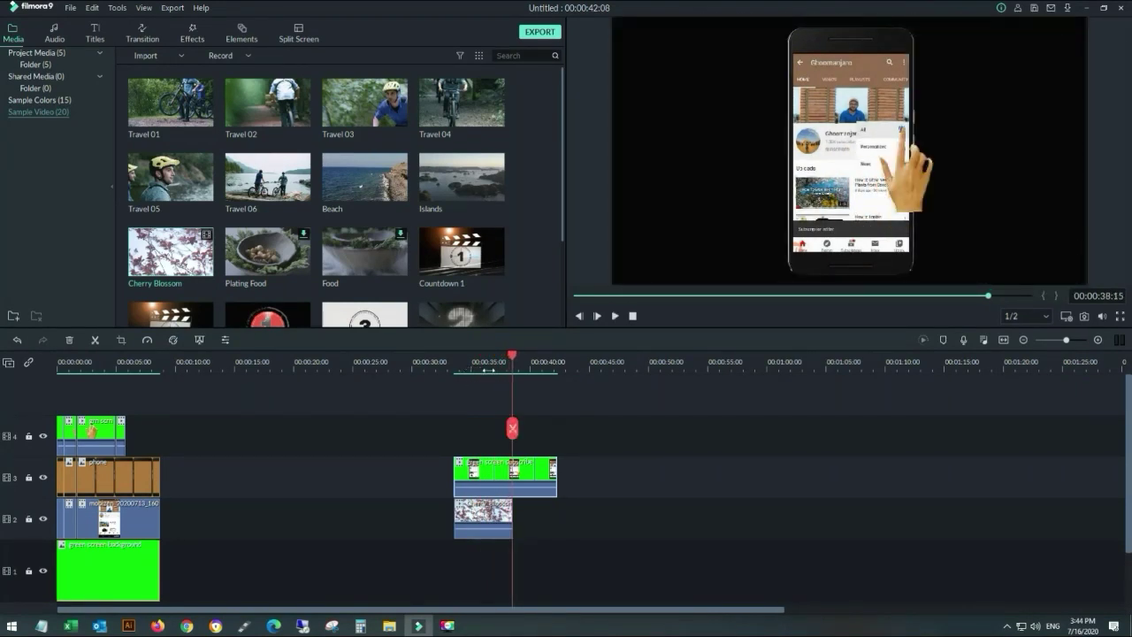
left_click_drag(512, 357, 484, 357)
left_click_drag(181, 261, 521, 531)
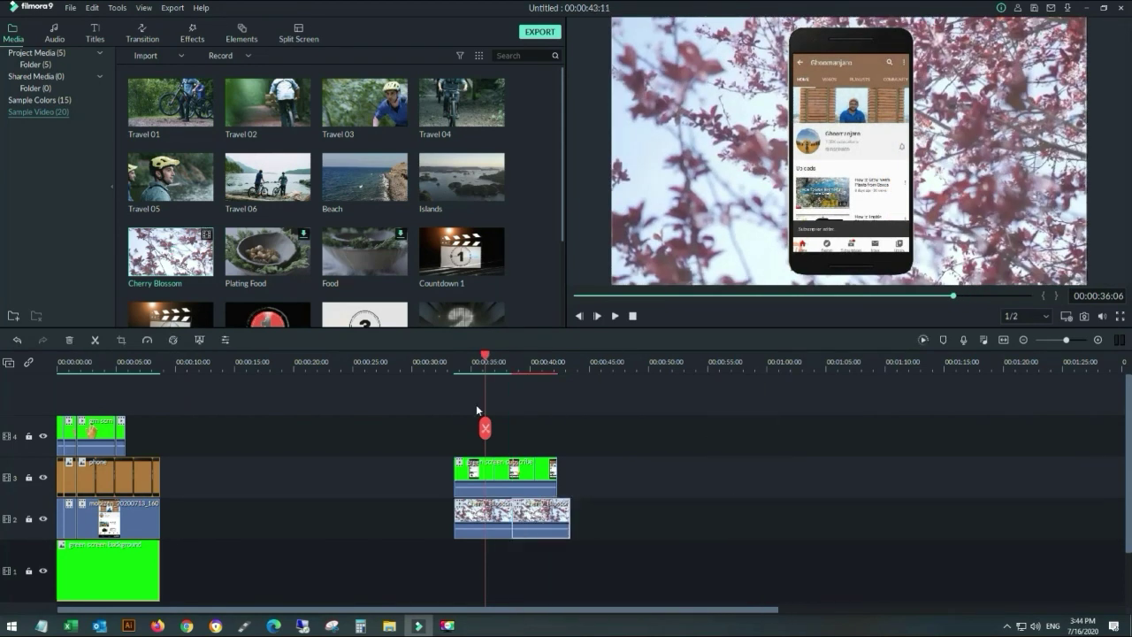
Step: Trim the second Cherry Blossom clip on track 2 so it ends together with the green screen subscribe clip above it
left_click(529, 364)
left_click(543, 365)
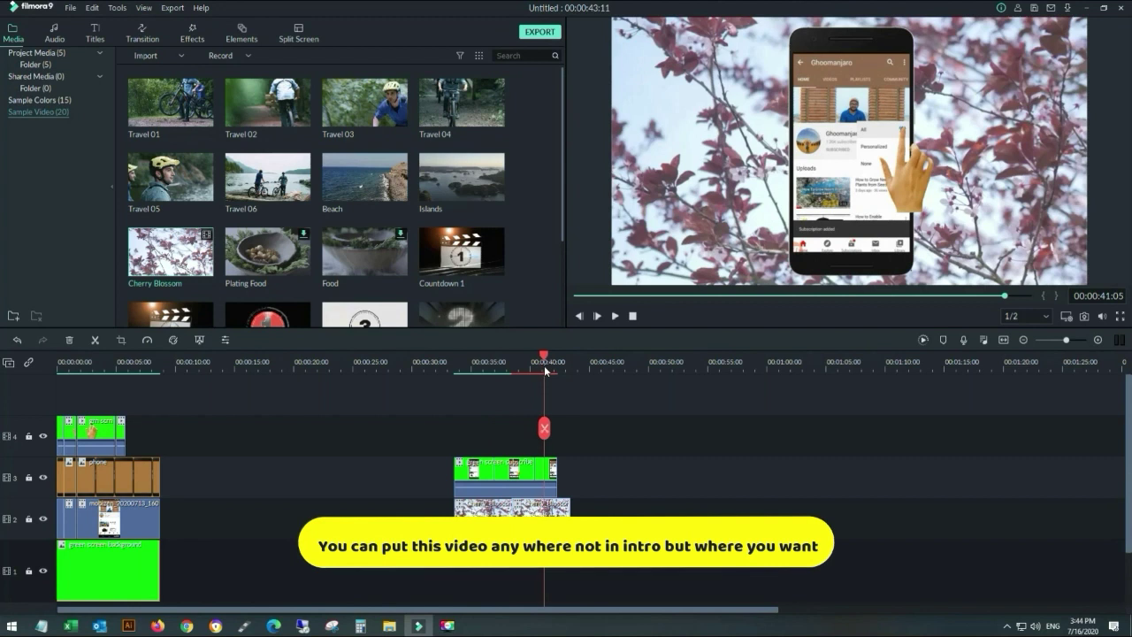
left_click_drag(544, 357, 559, 364)
key("Left")
key("Left")
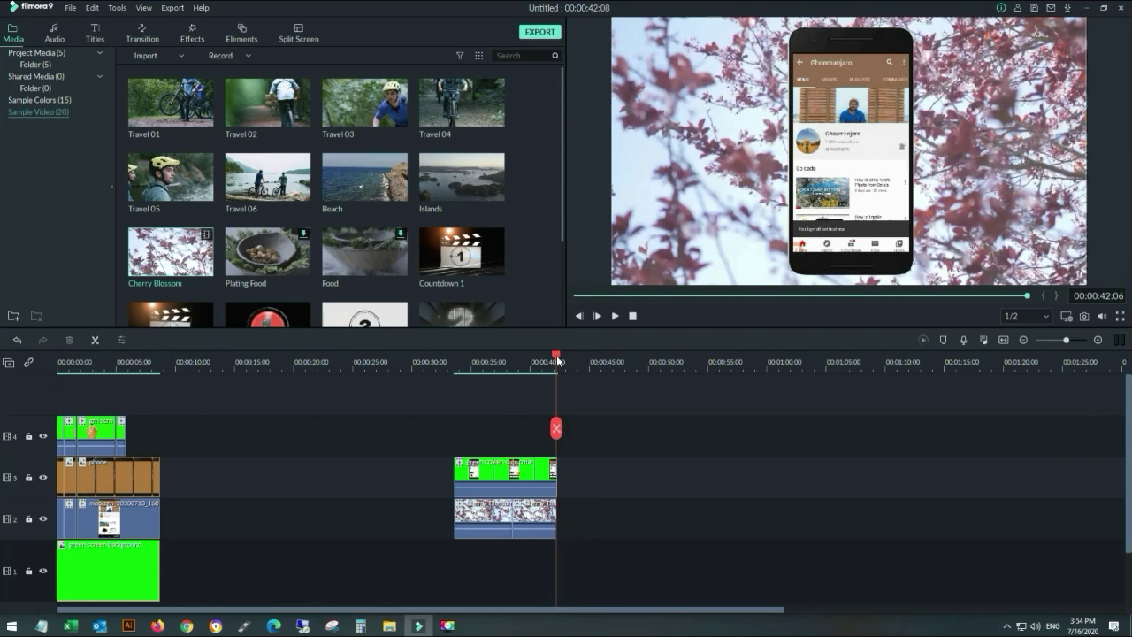
Step: Preview the keyed subscribe animation over the Cherry Blossom footage in full screen from 00:00:33:18, then return to the editing view
left_click_drag(557, 360, 457, 371)
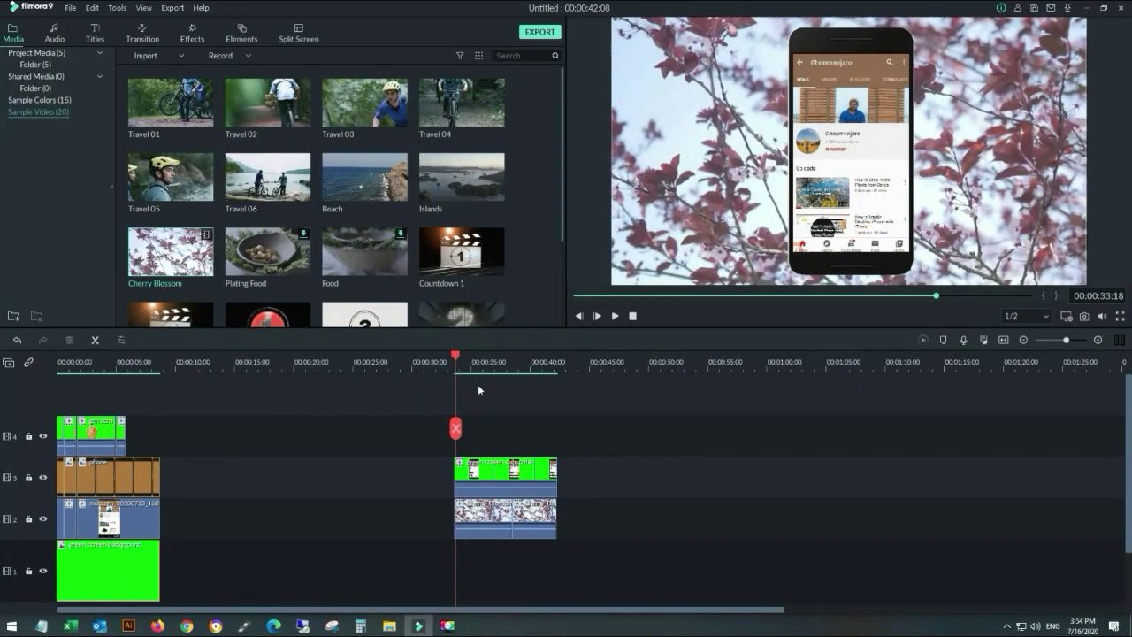
left_click(1120, 317)
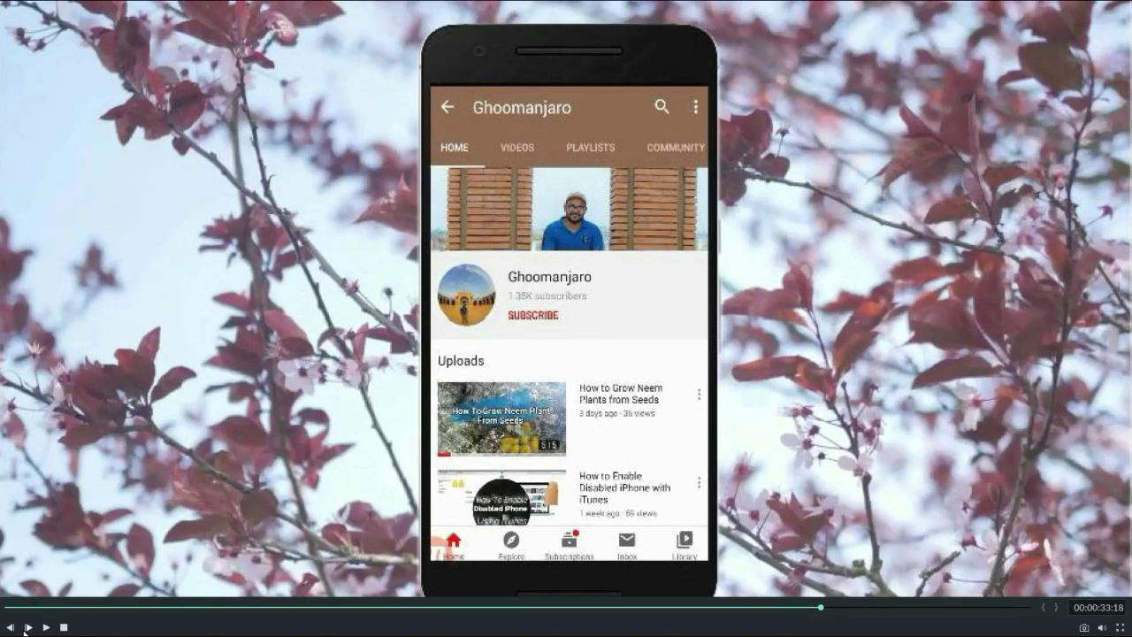
left_click(26, 626)
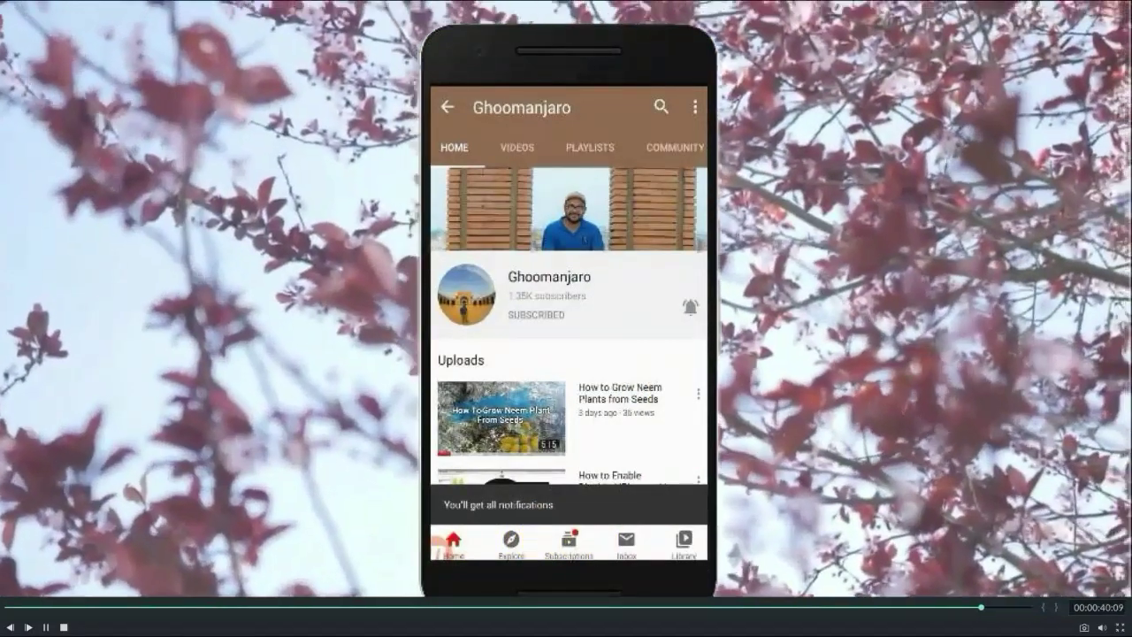
left_click(26, 627)
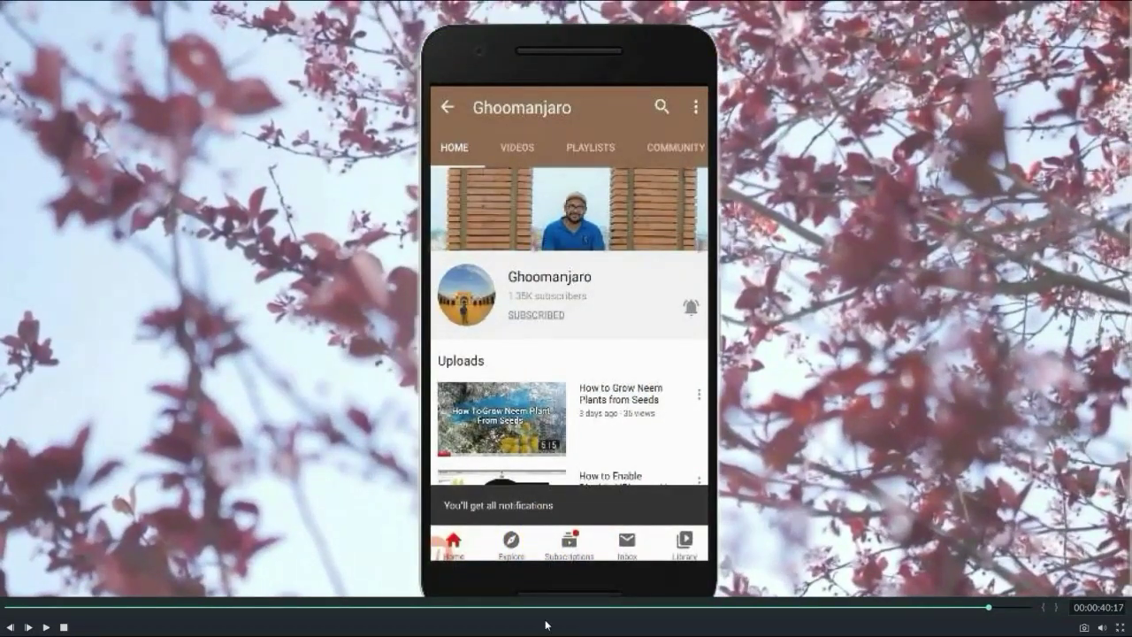
left_click(1120, 628)
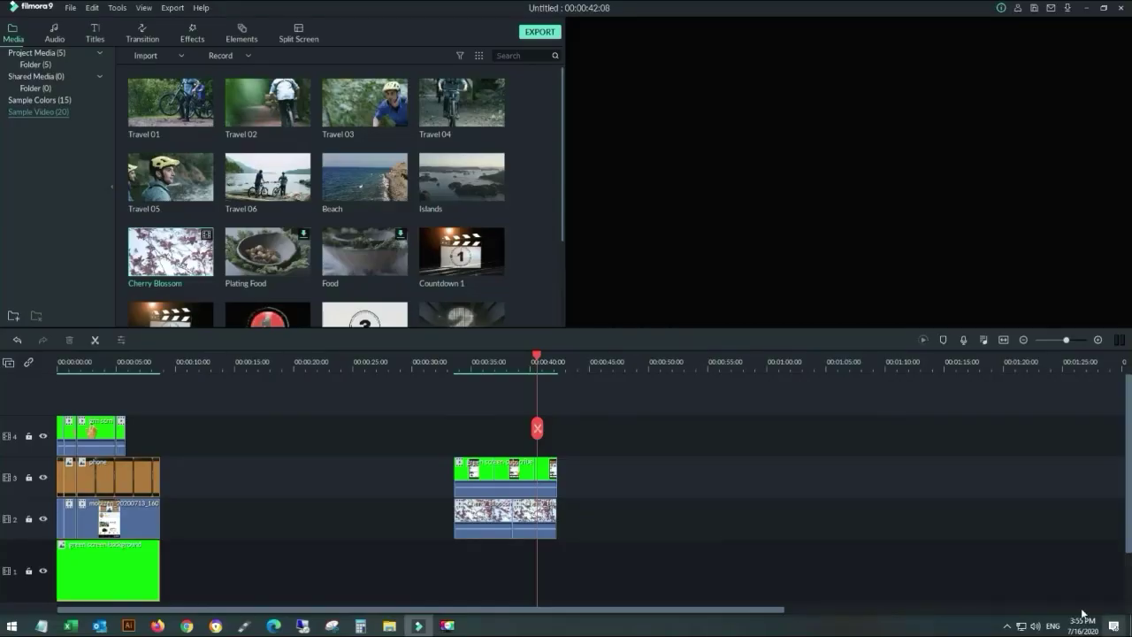